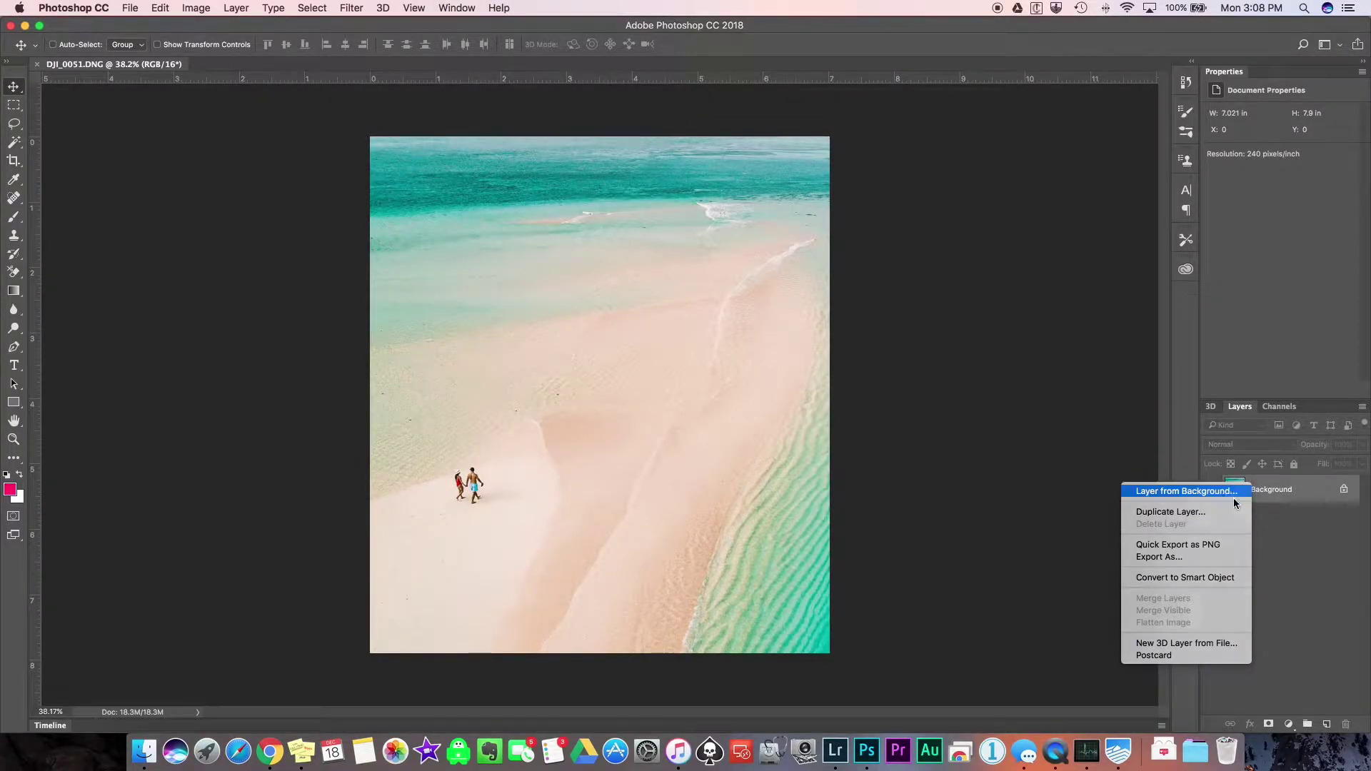
- Open the context menu of the locked Background layer in the Layers panel
left_click(1230, 492)
- Convert the Background to Layer 0, duplicate it as Layer 0 copy, and pick the Quick Selection Tool
left_click(588, 234)
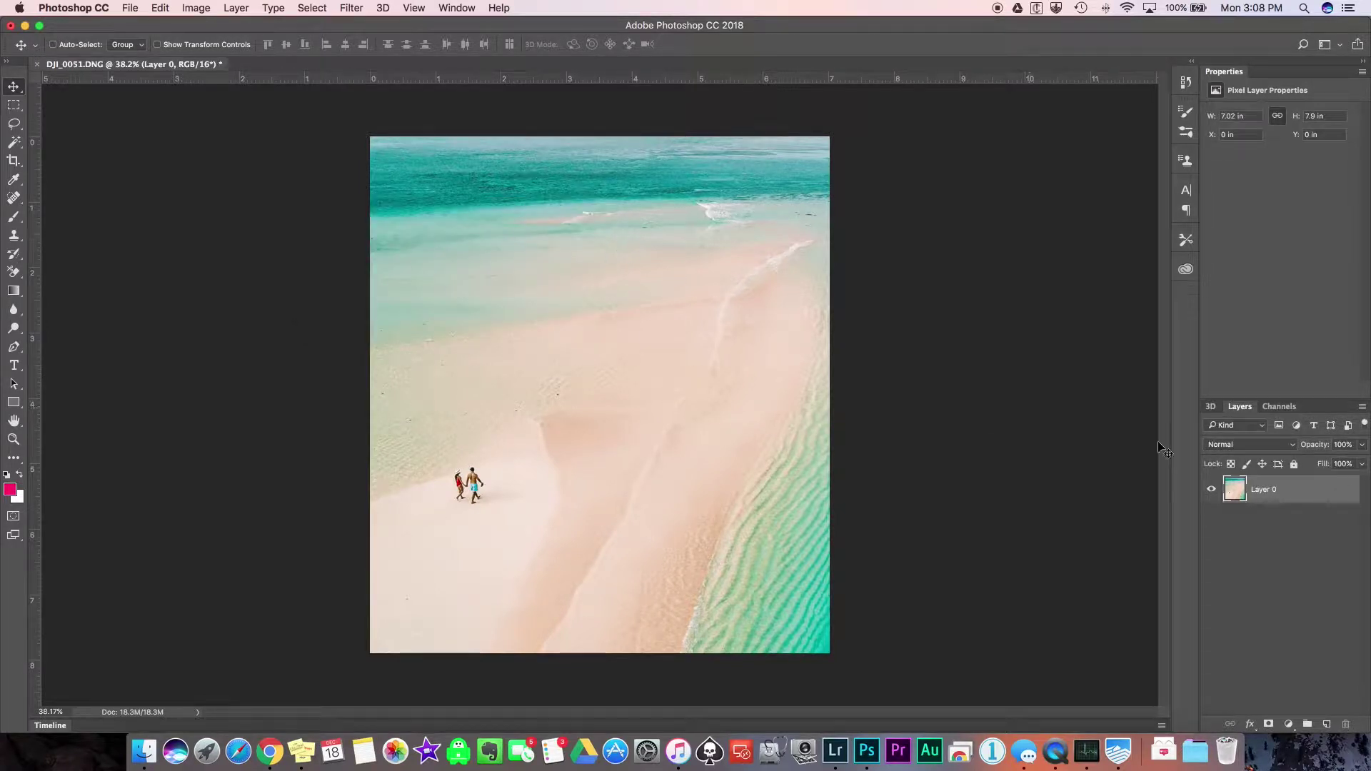
right_click(1273, 494)
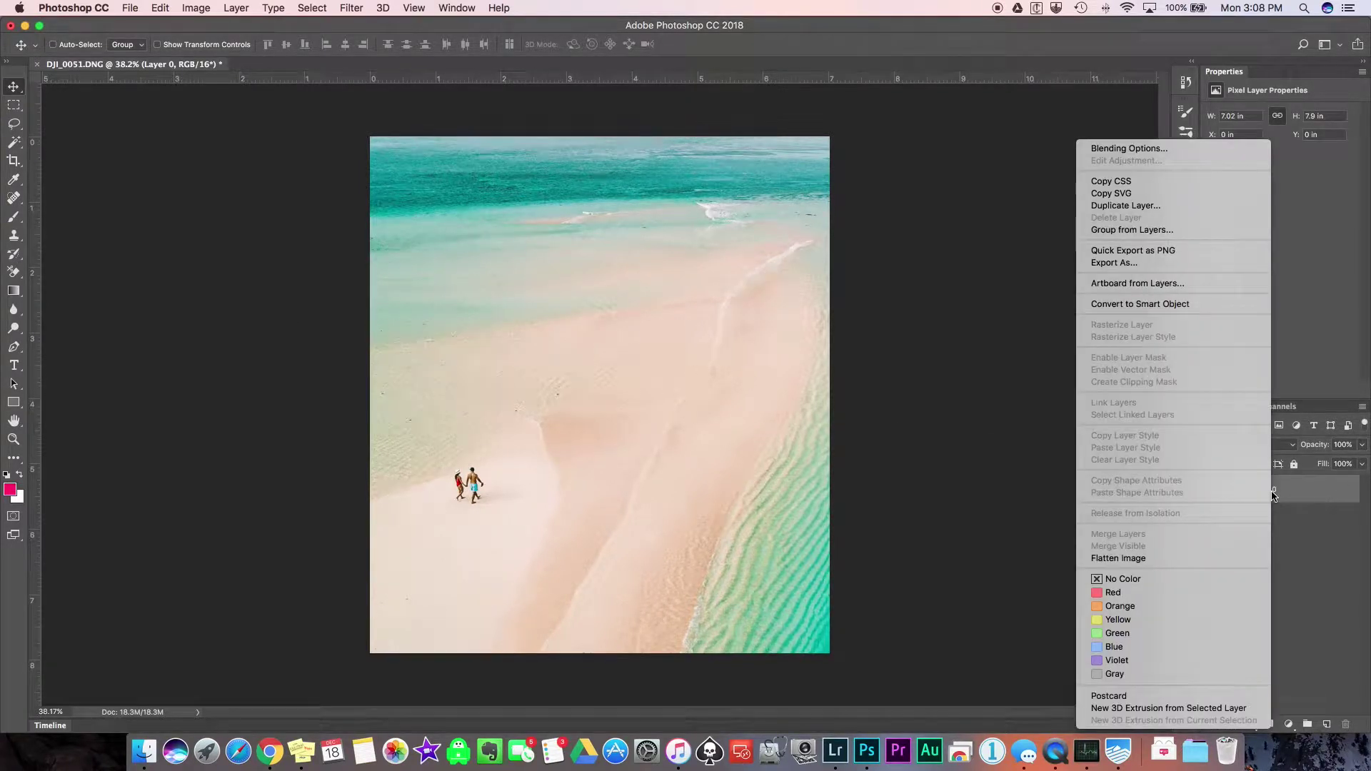
left_click(1119, 207)
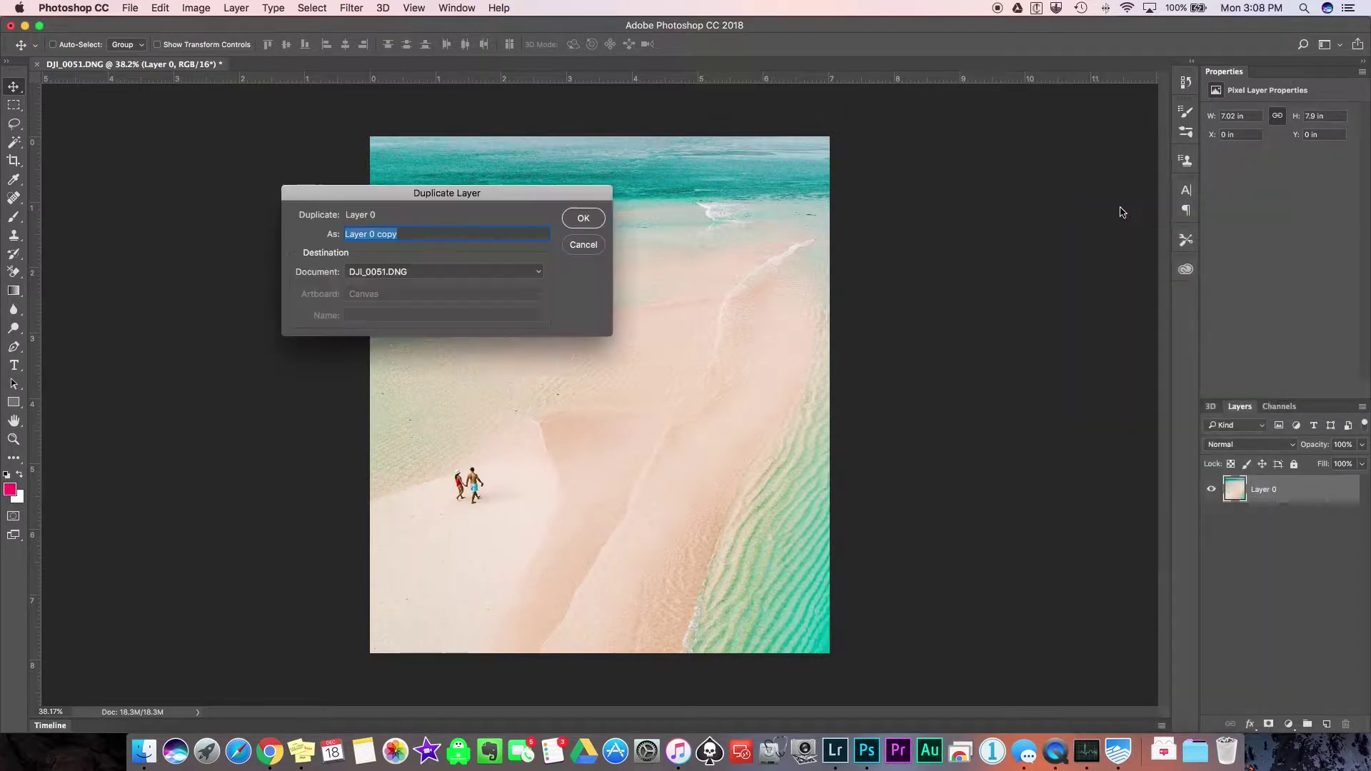
left_click(582, 218)
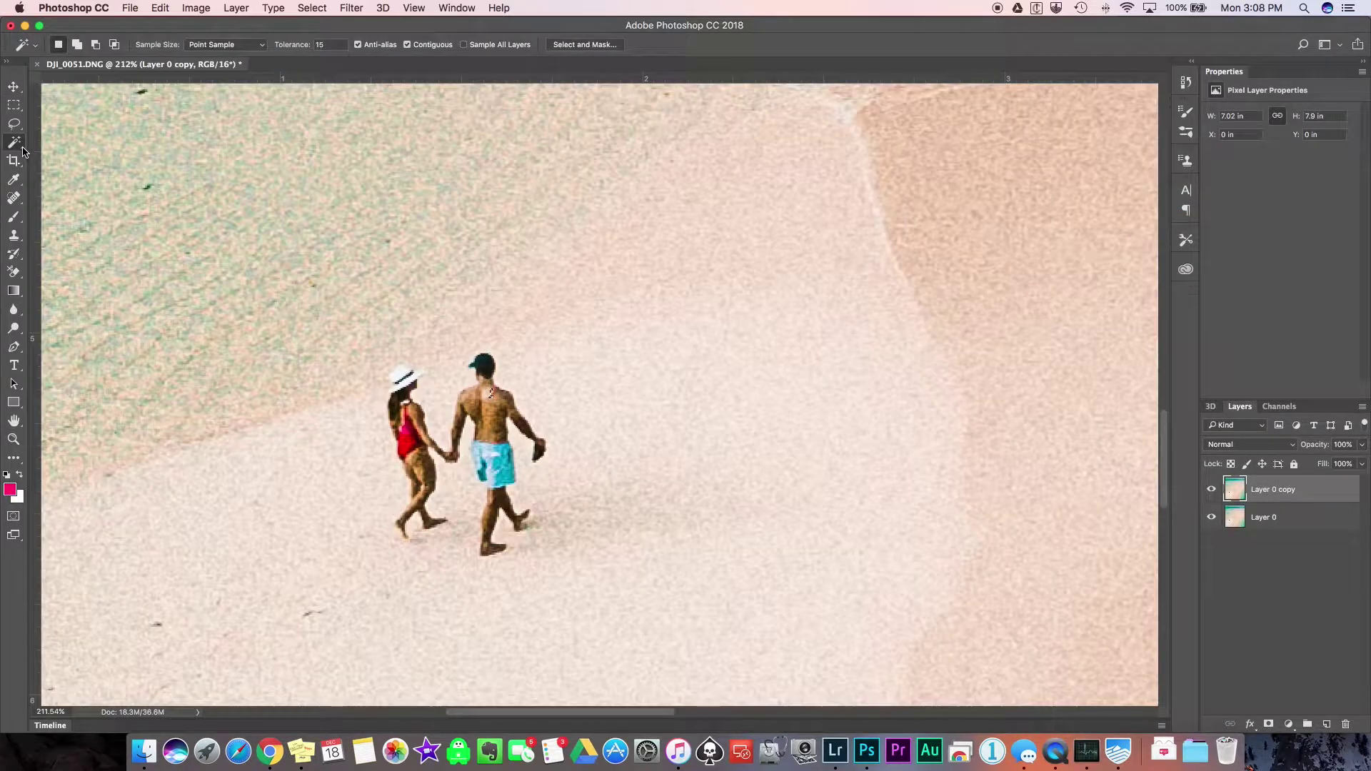
right_click(17, 146)
left_click(83, 141)
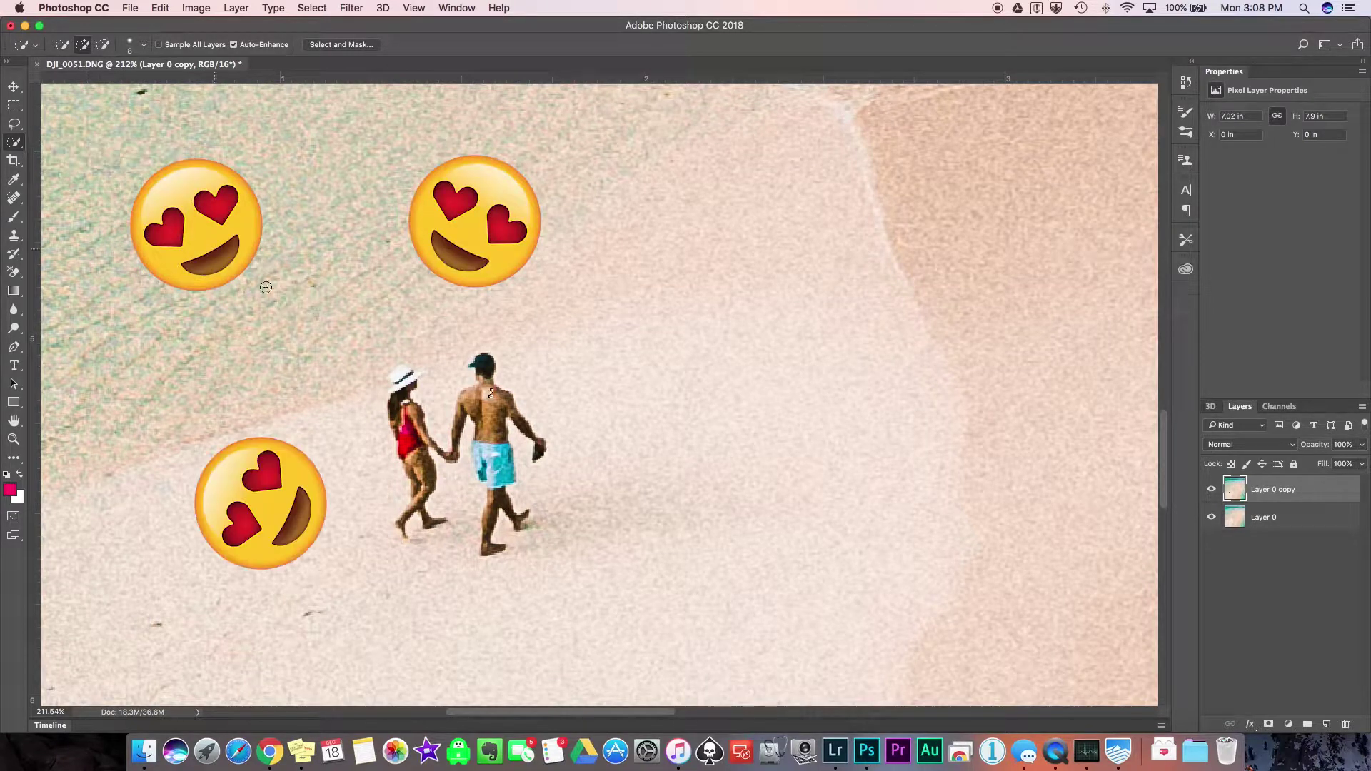
- Paint a quick selection over the man and then the woman to select the walking couple
mouse_move(486, 364)
left_mouse_down()
mouse_move(495, 474)
mouse_move(493, 487)
mouse_move(479, 450)
mouse_move(480, 489)
mouse_move(488, 553)
left_mouse_up()
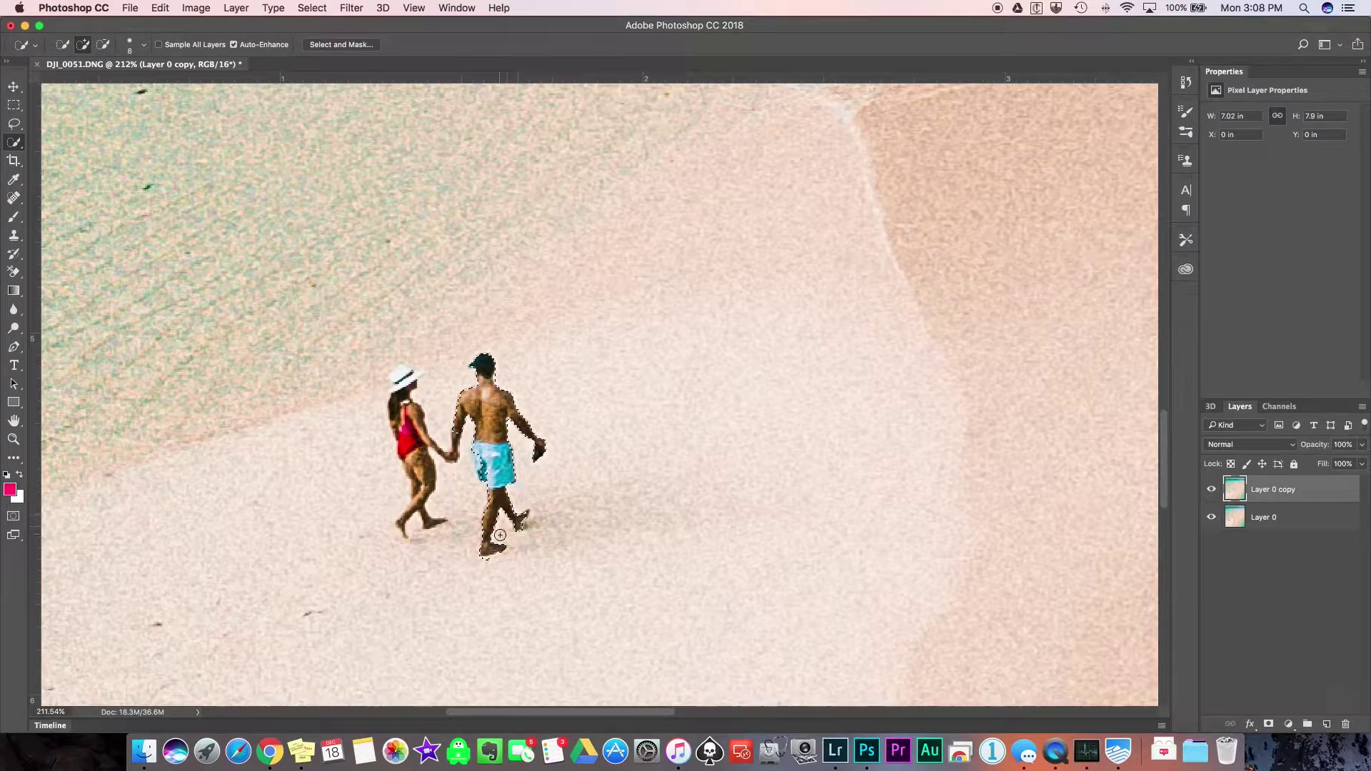
mouse_move(444, 446)
left_mouse_down()
mouse_move(408, 386)
mouse_move(425, 442)
mouse_move(417, 507)
mouse_move(427, 450)
left_mouse_up()
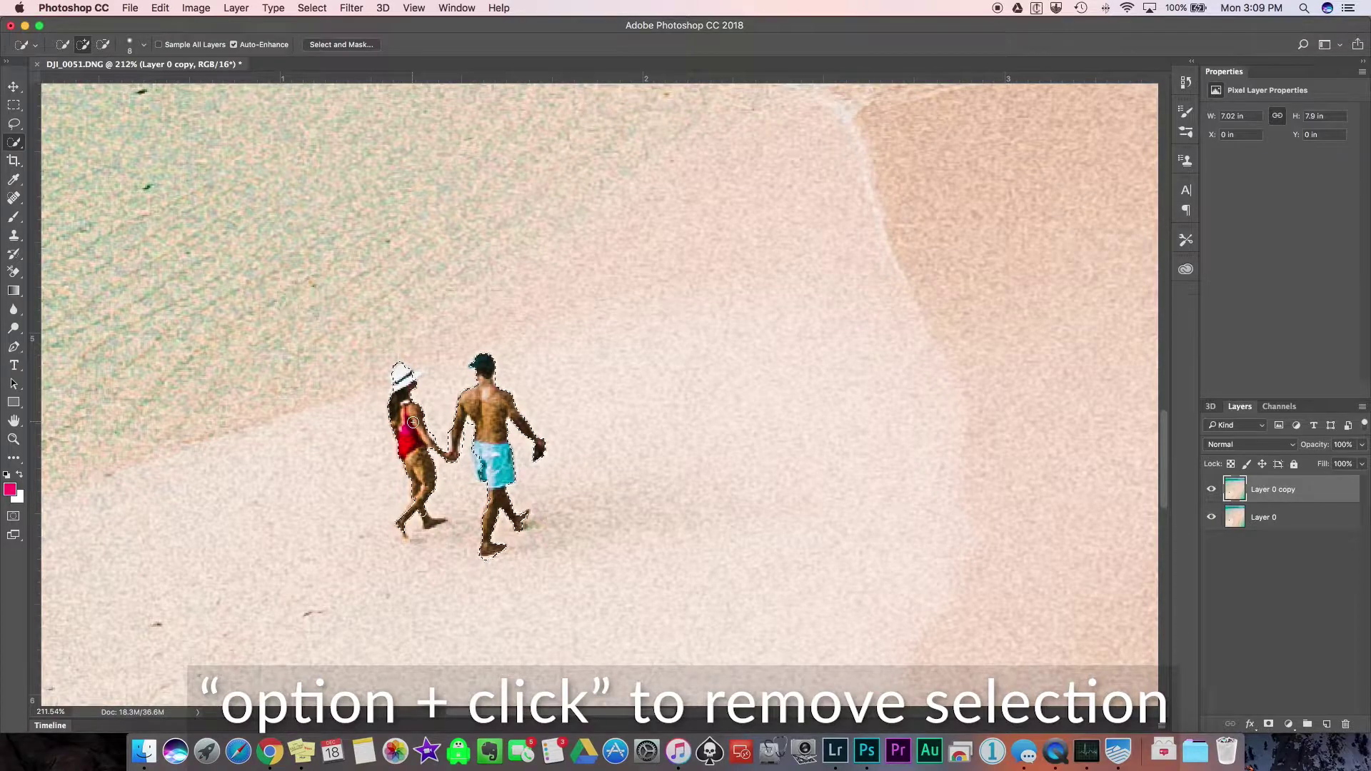
right_click(495, 427)
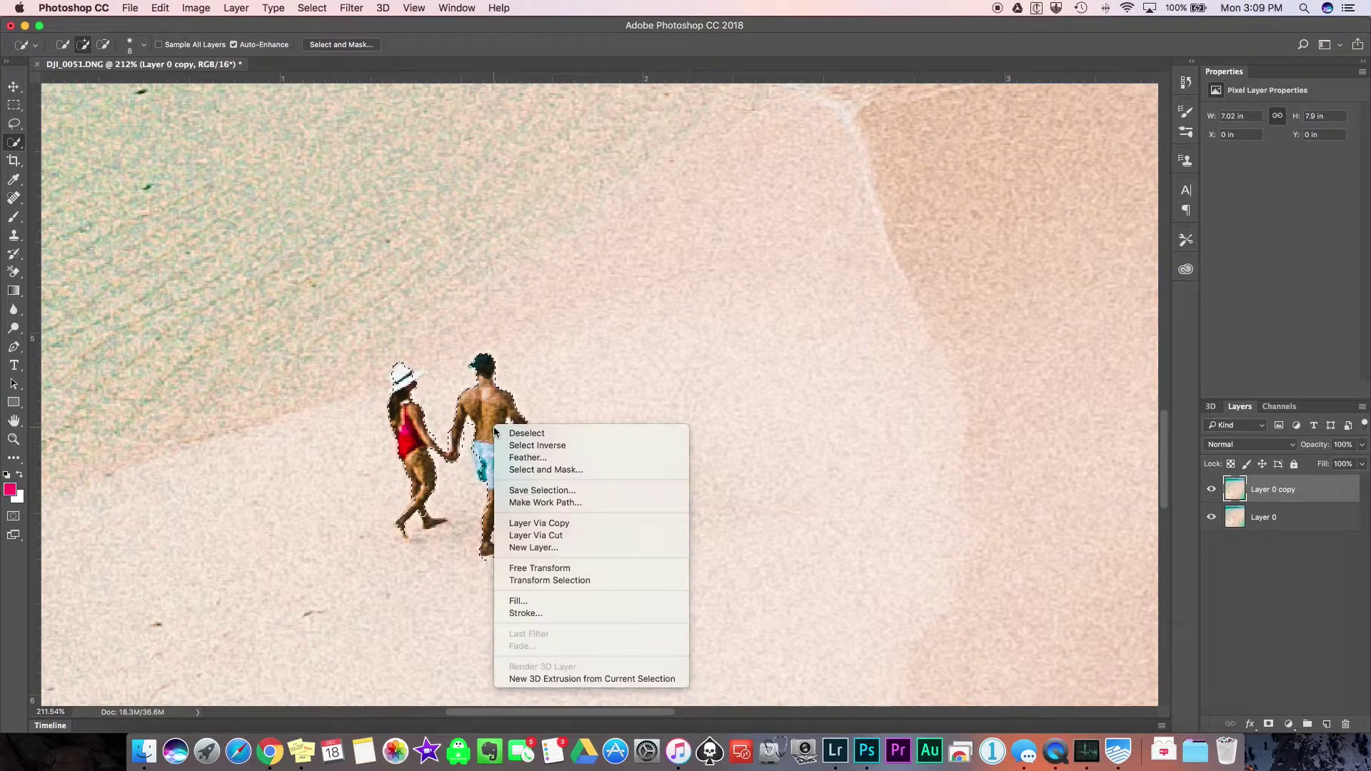
- Copy the selected couple onto a new Layer 1, toggling the beach layer to check the cut-out
left_click(542, 524)
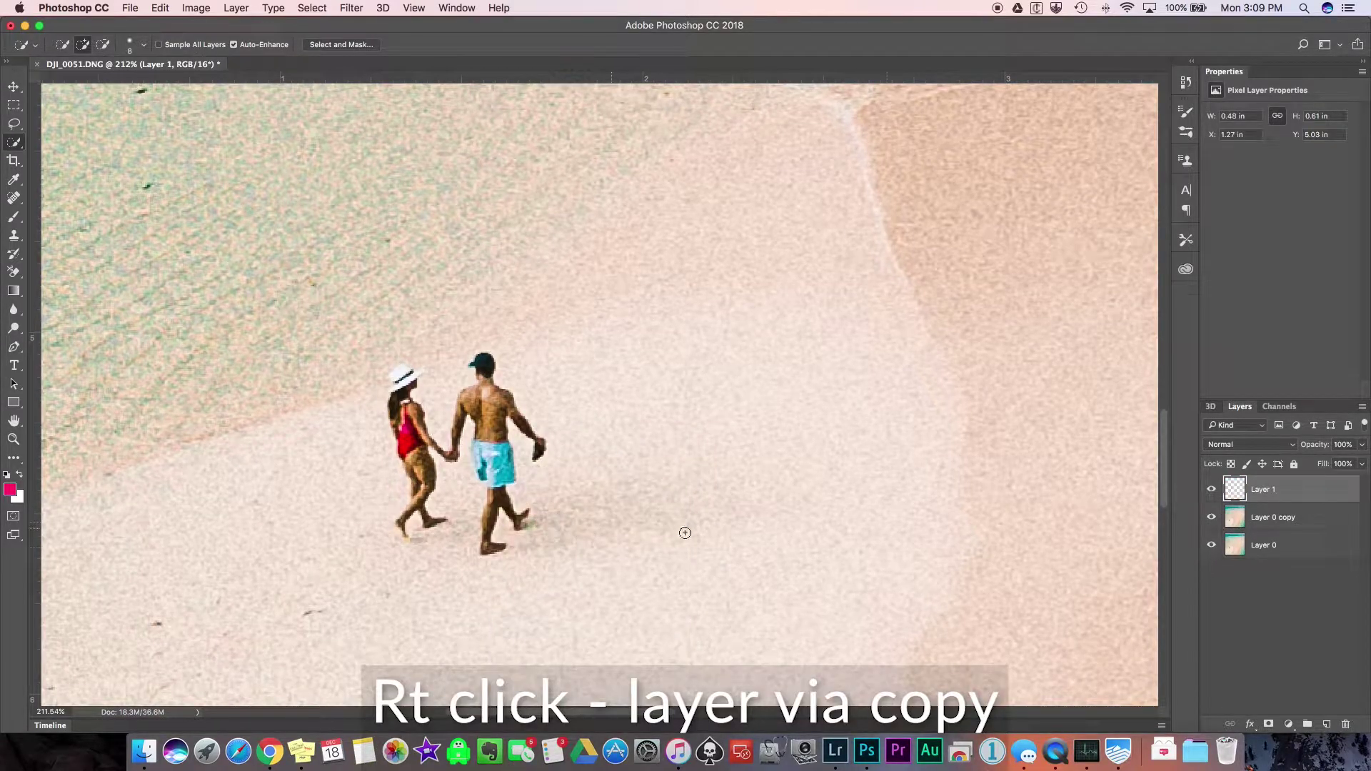
left_click(1210, 518)
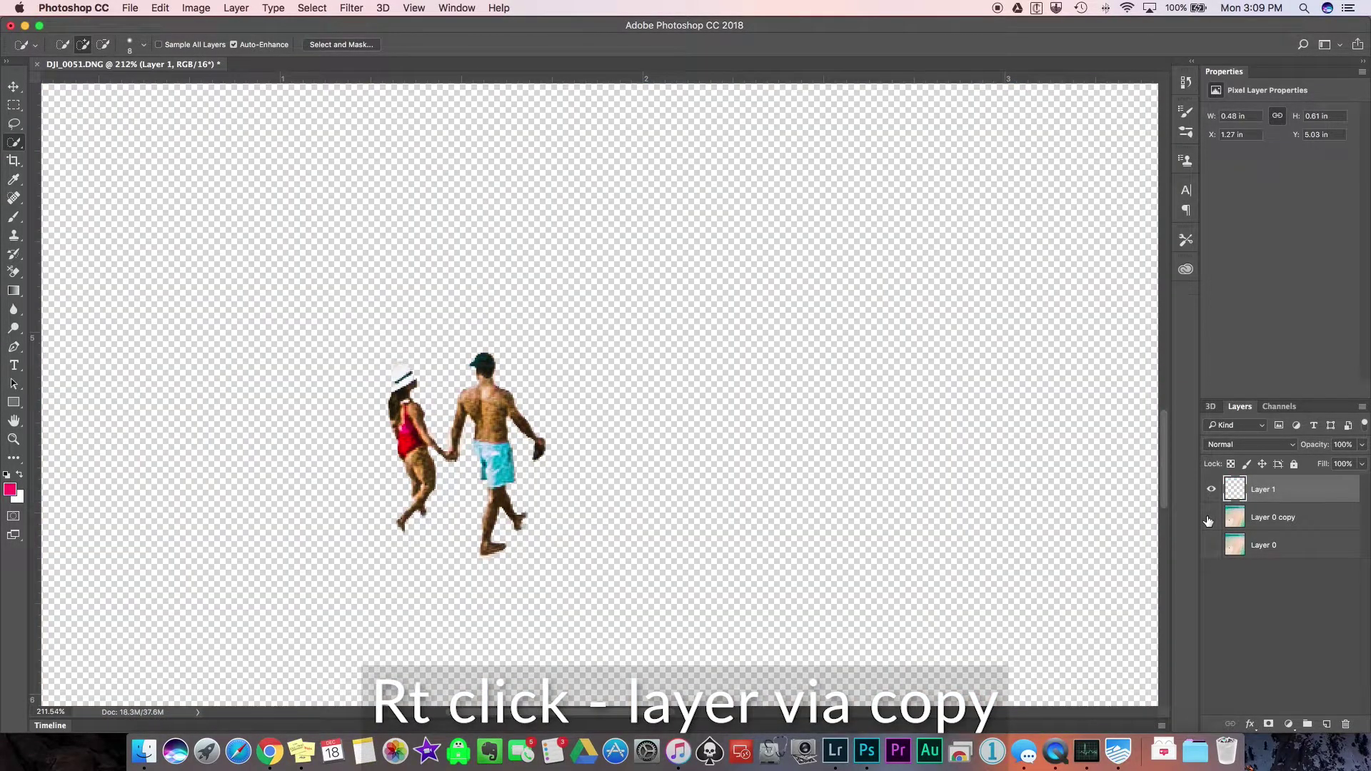
left_click(1210, 518)
left_click(1210, 519)
left_click(1210, 518)
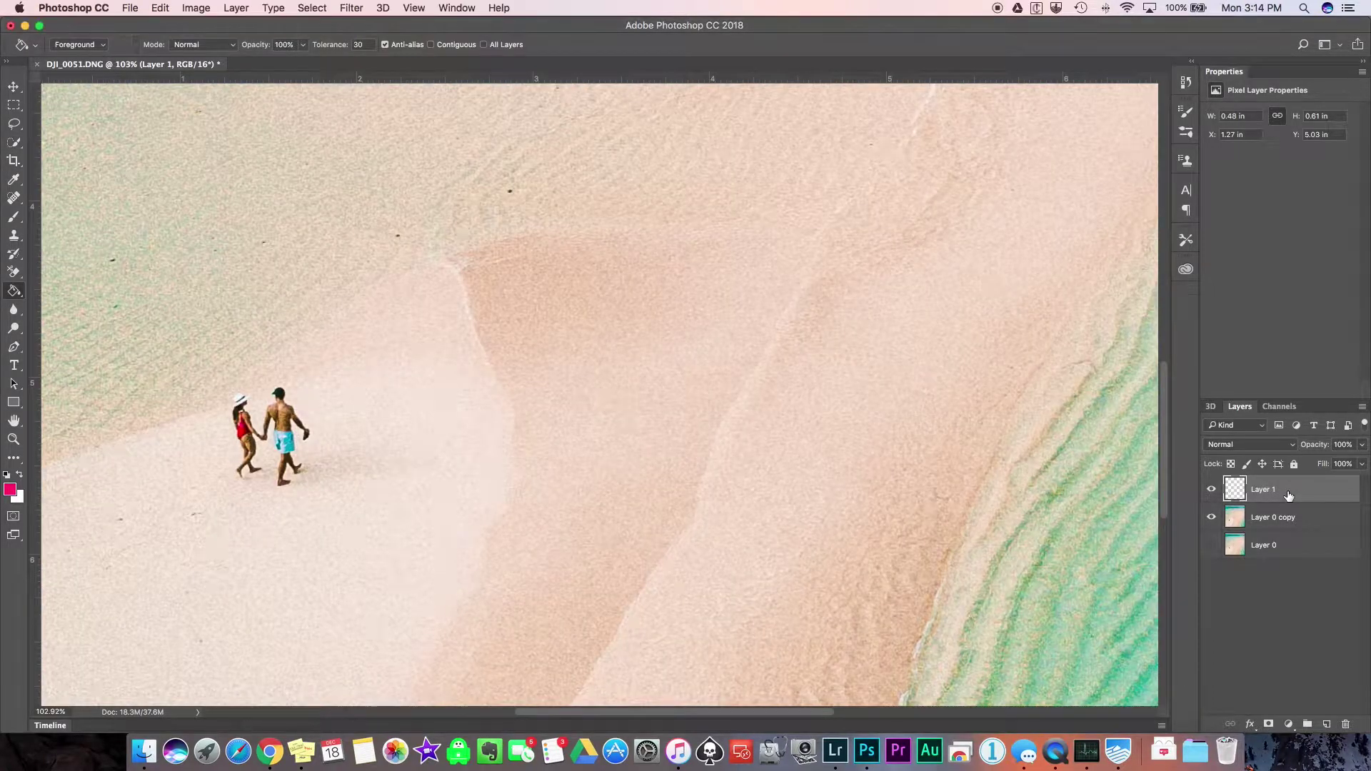
- Duplicate Layer 1 as Layer 1 copy and hide the beach background layer
right_click(1289, 493)
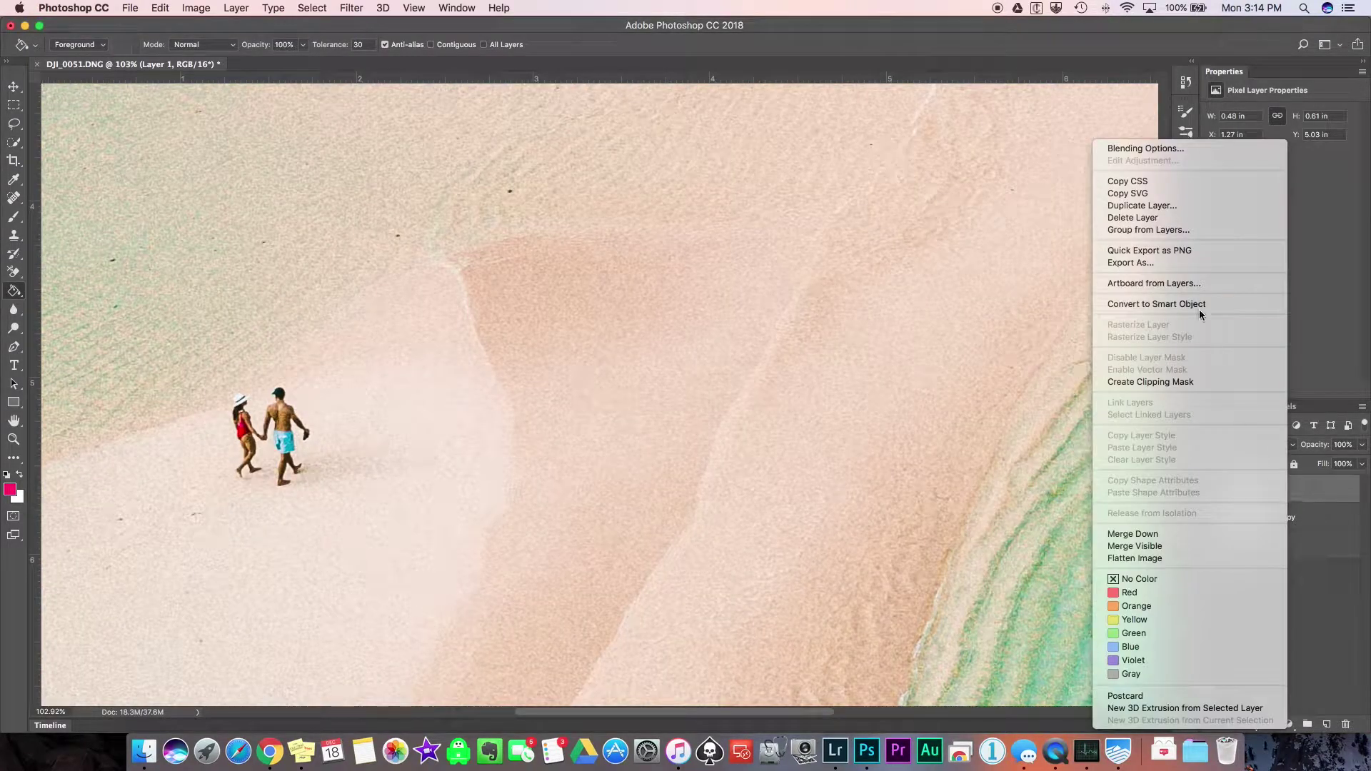
left_click(1149, 205)
left_click(584, 219)
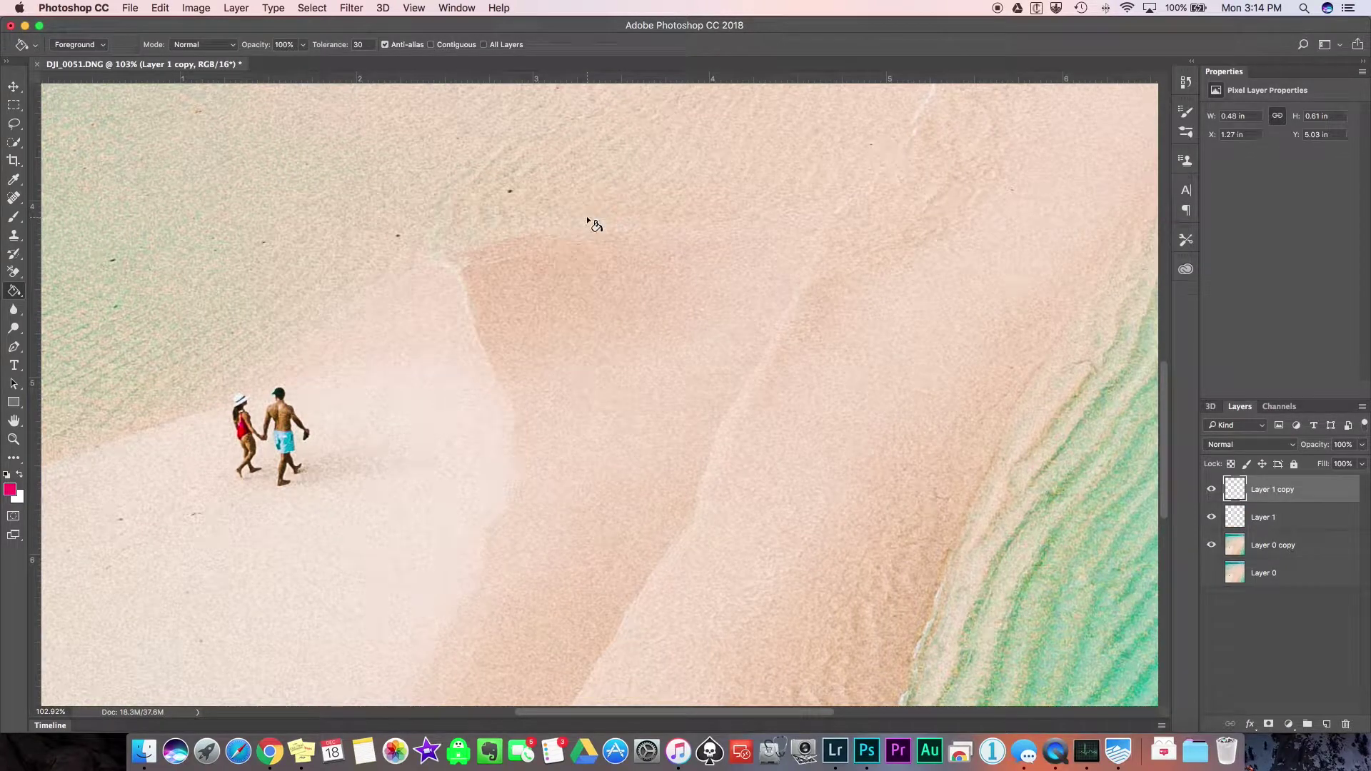
left_click(1212, 544)
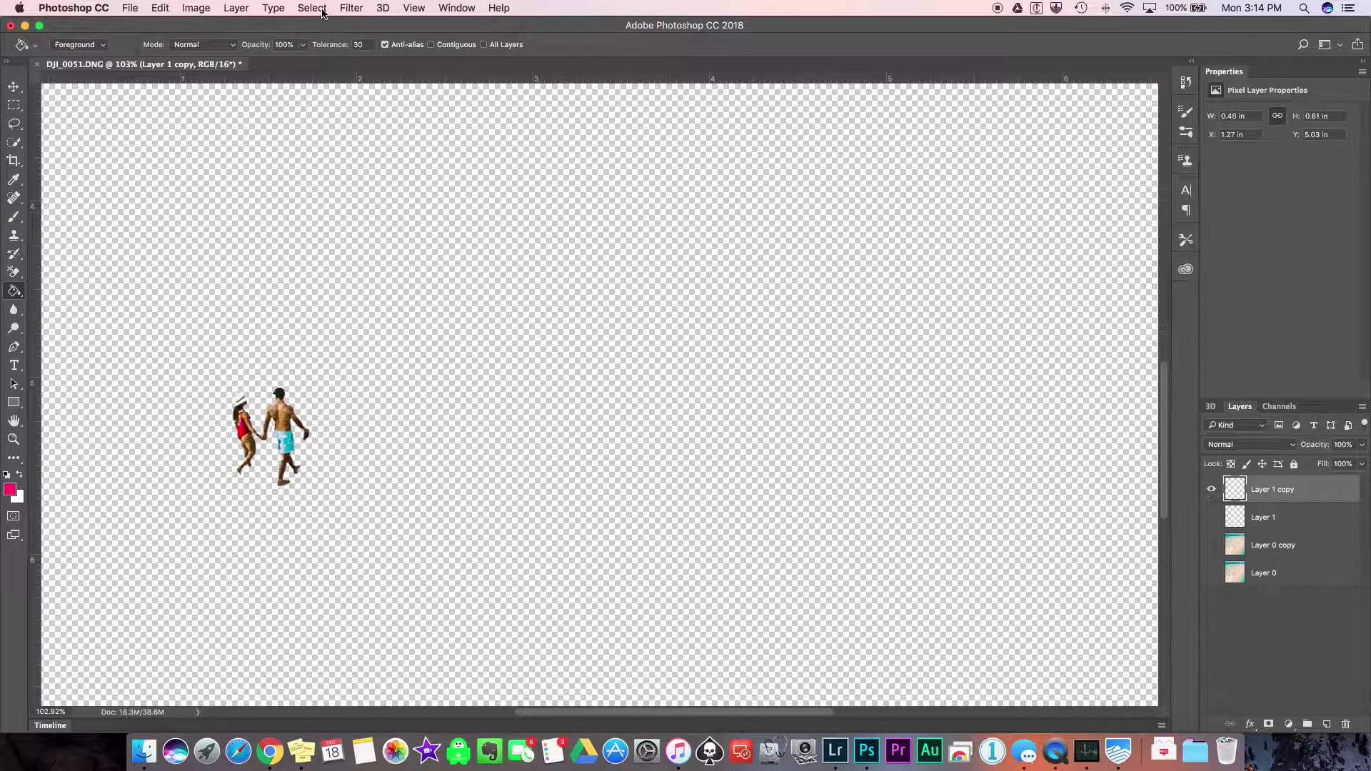
- Add a black Solid Color fill layer clipped to the couple layer below
left_click(248, 8)
mouse_move(300, 187)
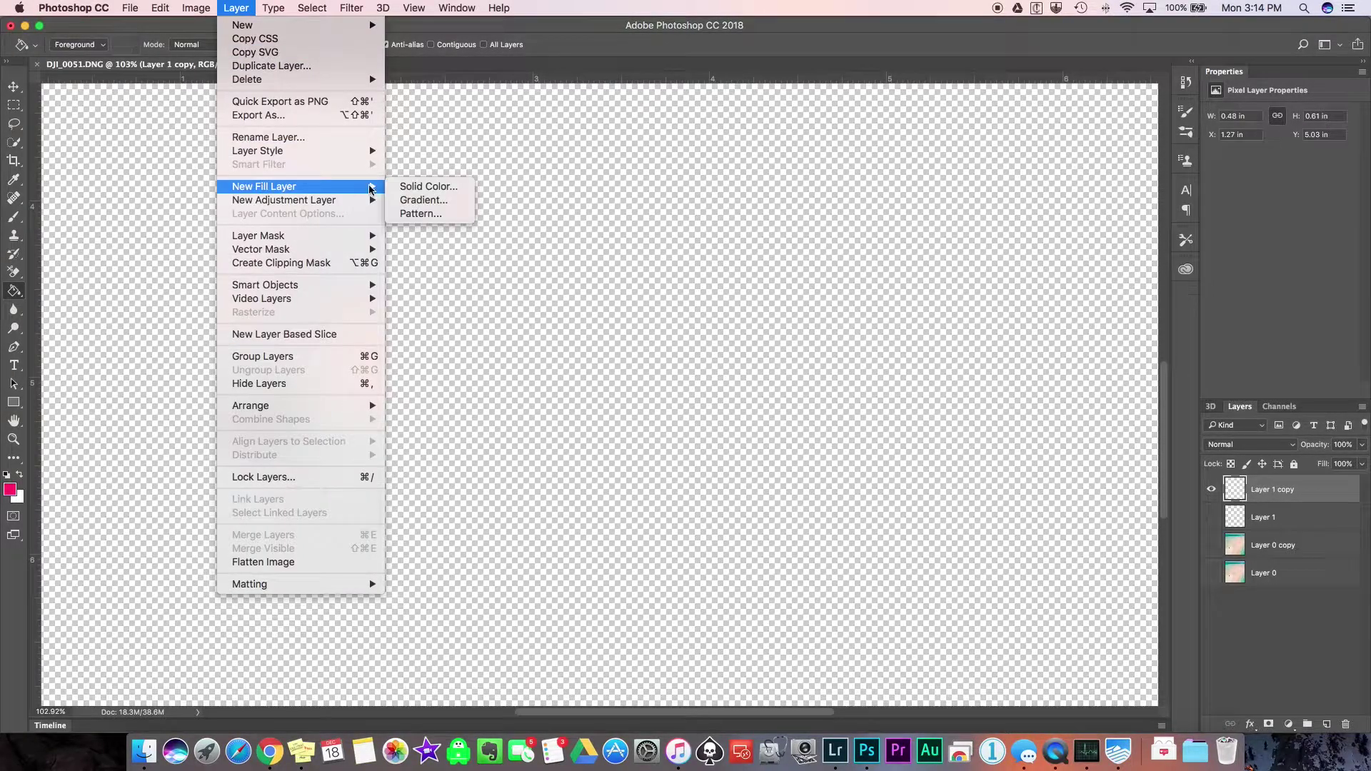
left_click(436, 191)
left_click(355, 249)
left_click(564, 233)
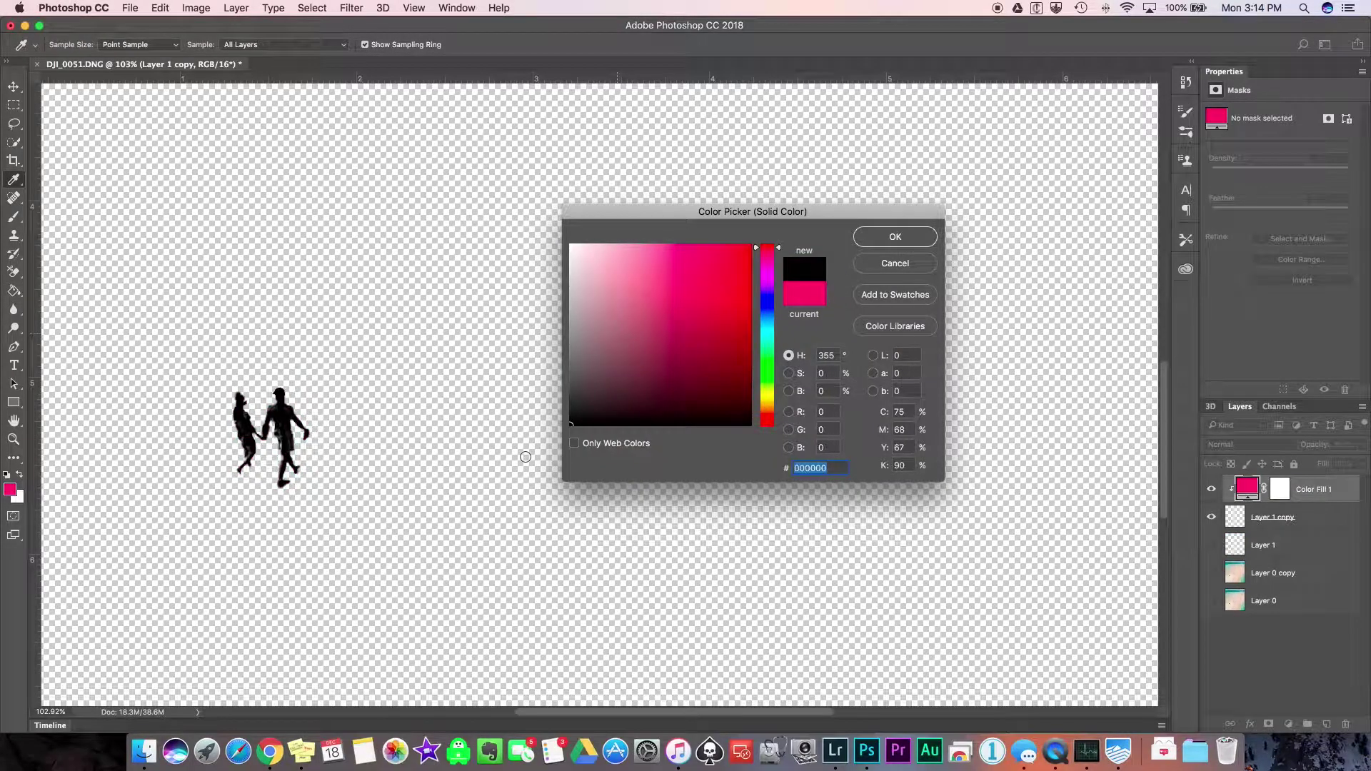
left_click(890, 240)
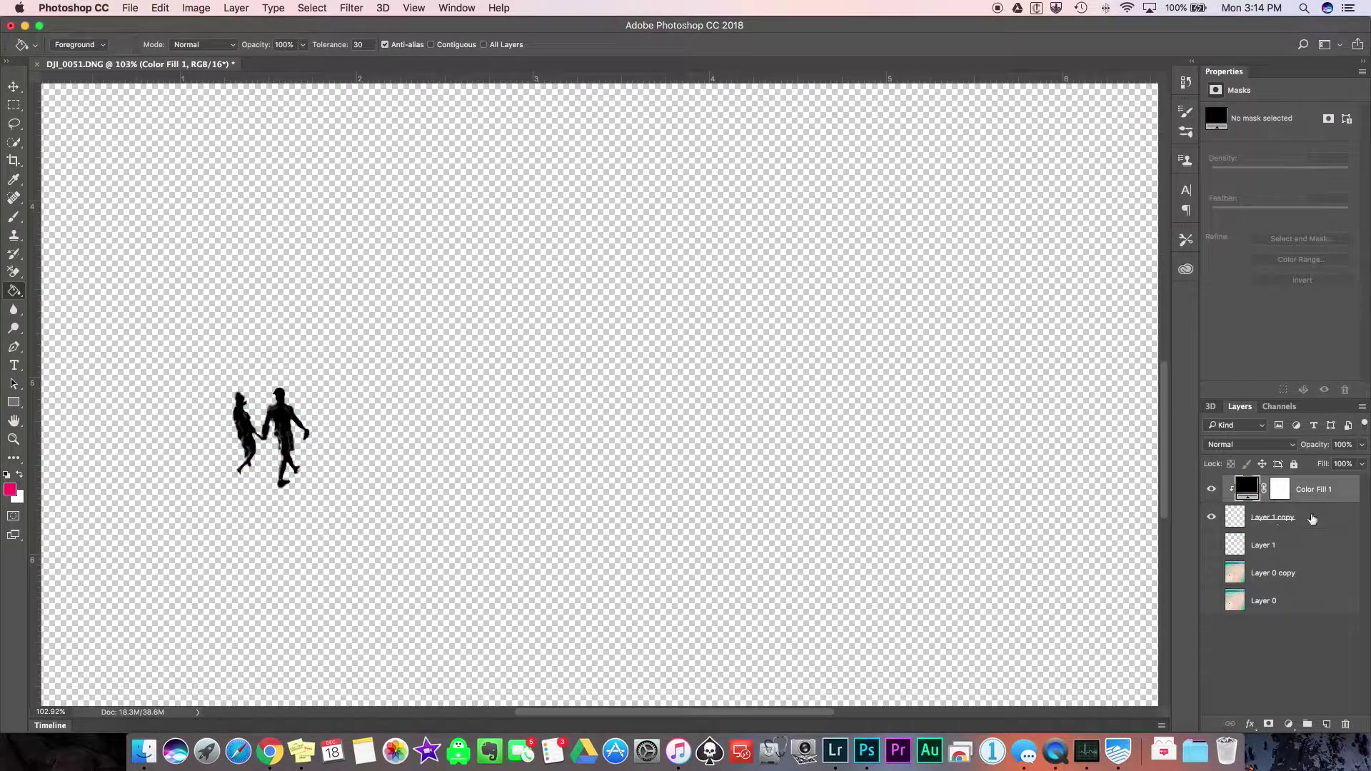
- Skew the Layer 1 copy silhouette into a long diagonal shadow, then show the beach layer again
left_click(1312, 520)
key("super+t")
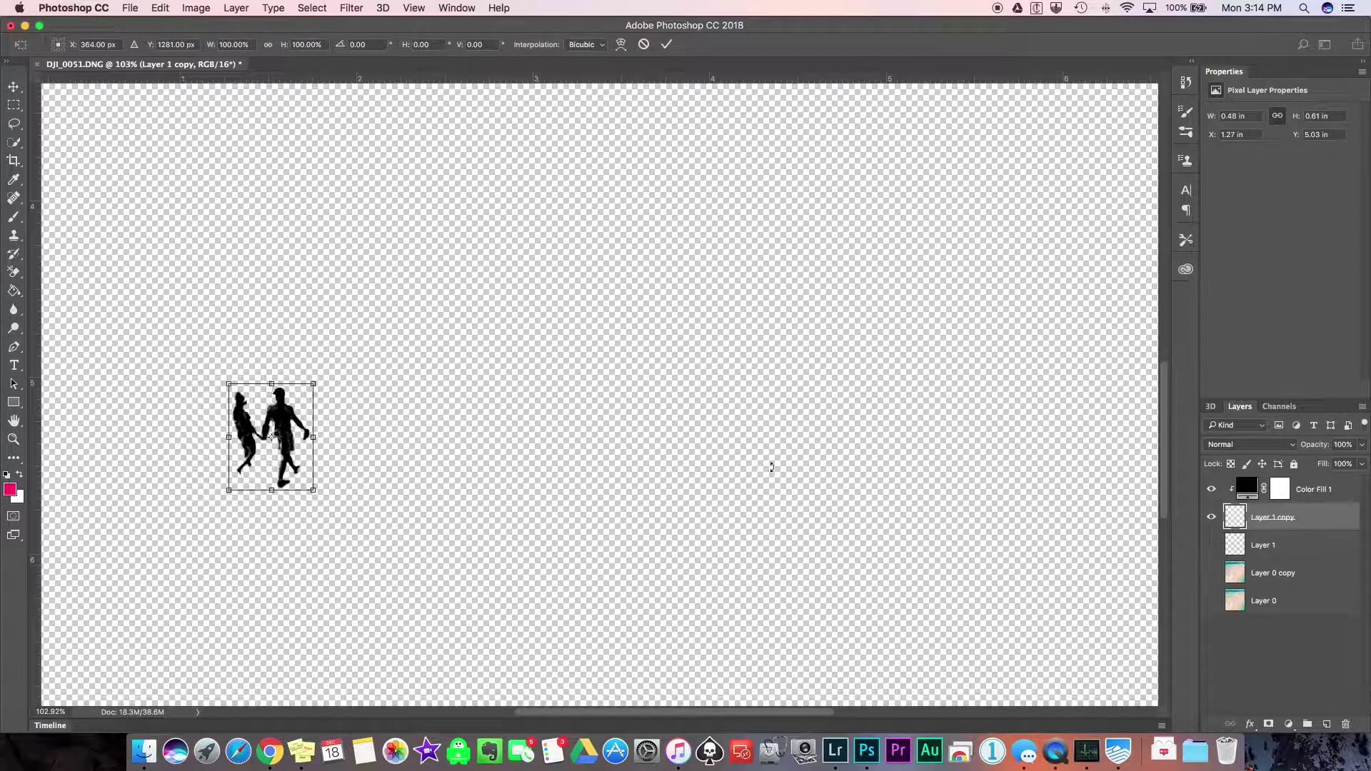
right_click(280, 443)
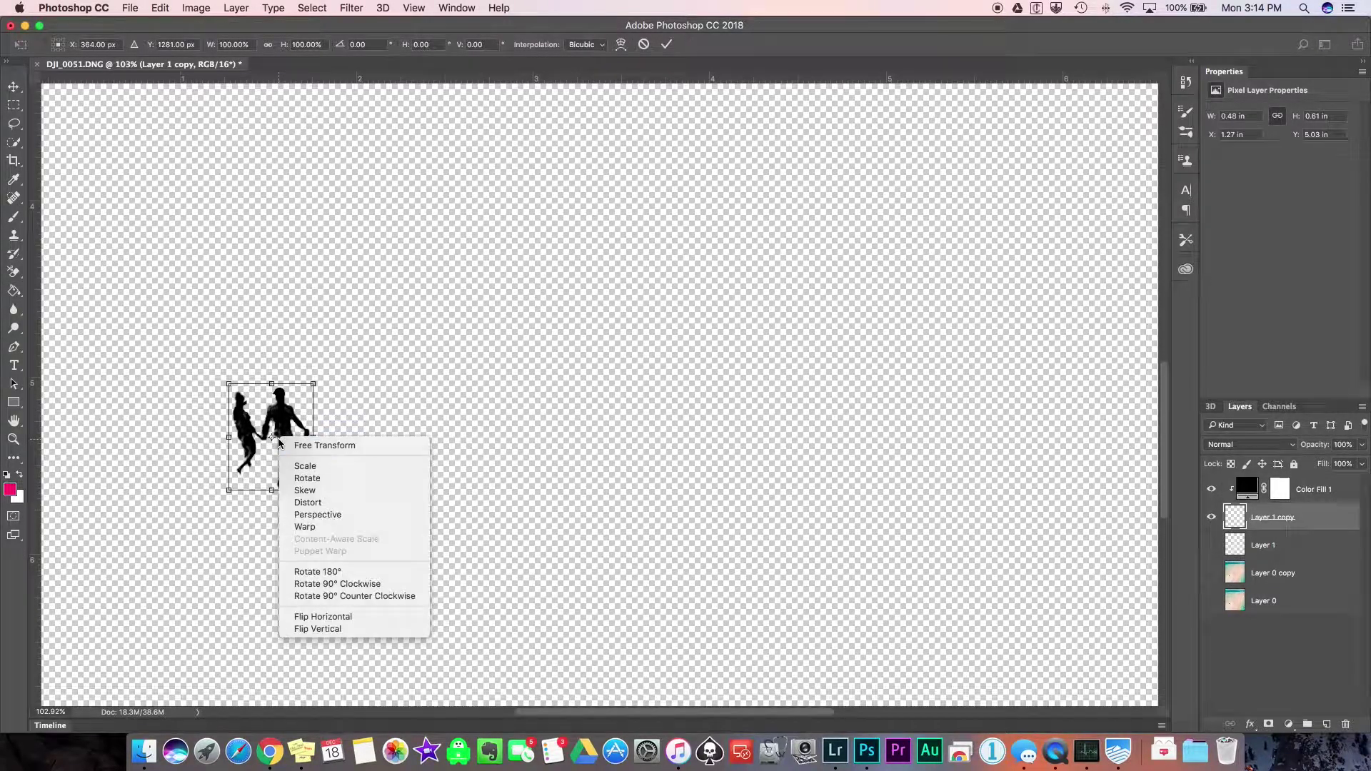
left_click(299, 486)
left_click_drag(275, 381, 526, 366)
left_click_drag(412, 386, 439, 367)
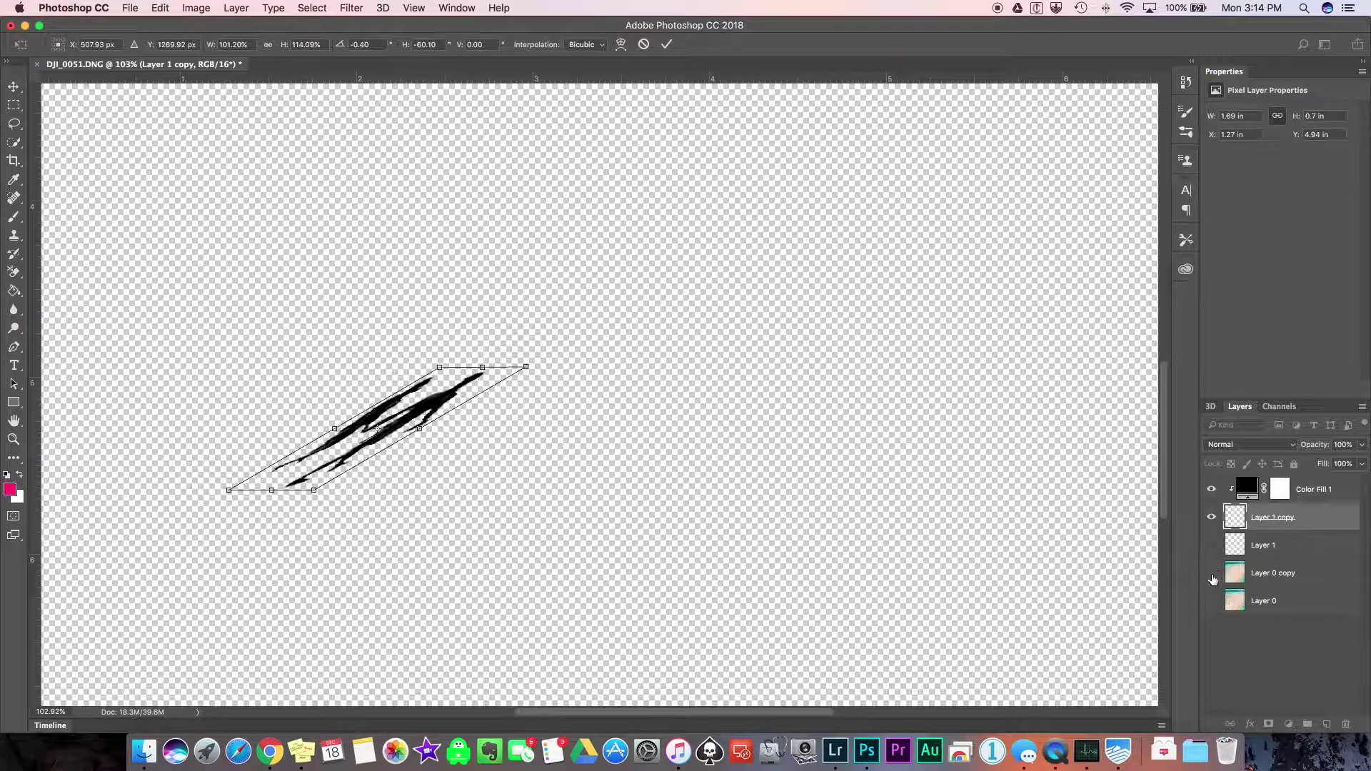
key("Return")
left_click(1211, 575)
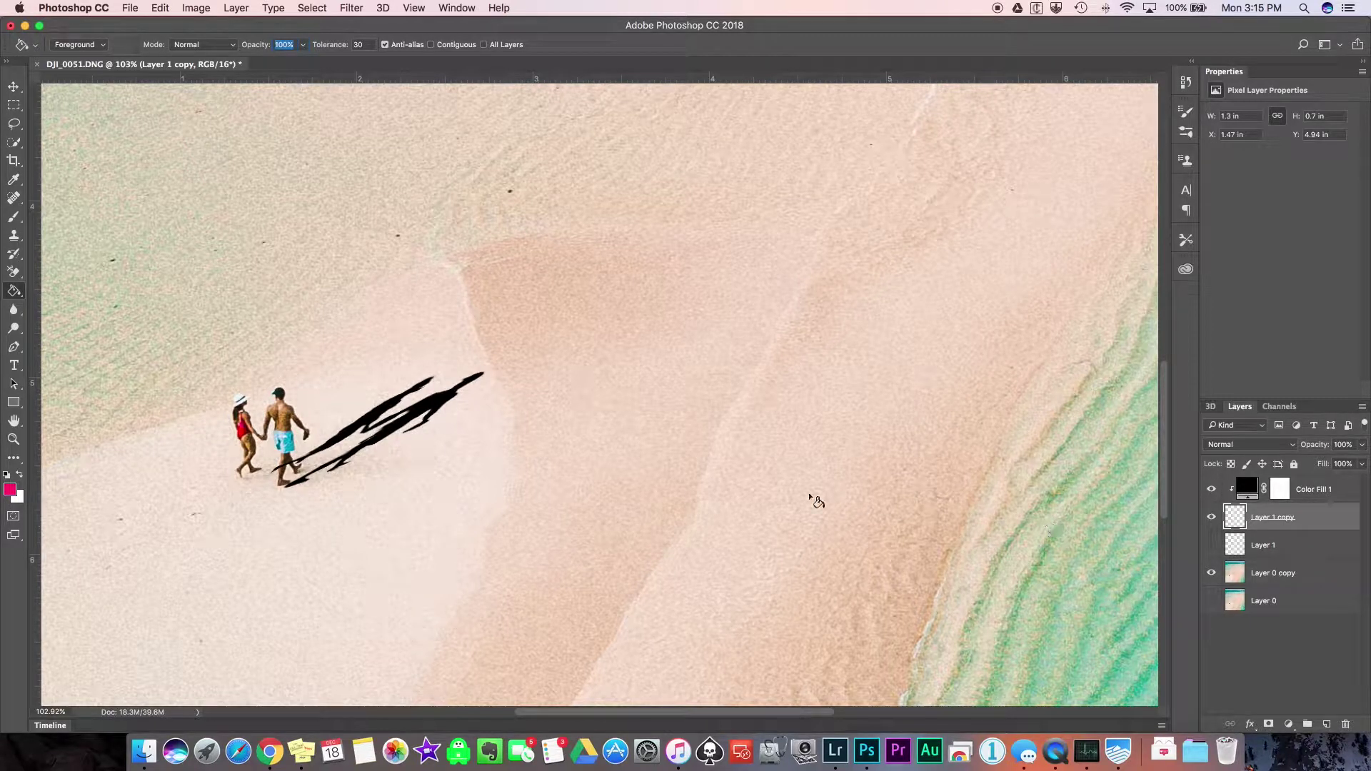
- Skew the shadow again, adjusting its base and stretching its tip further toward the upper right
key("super+t")
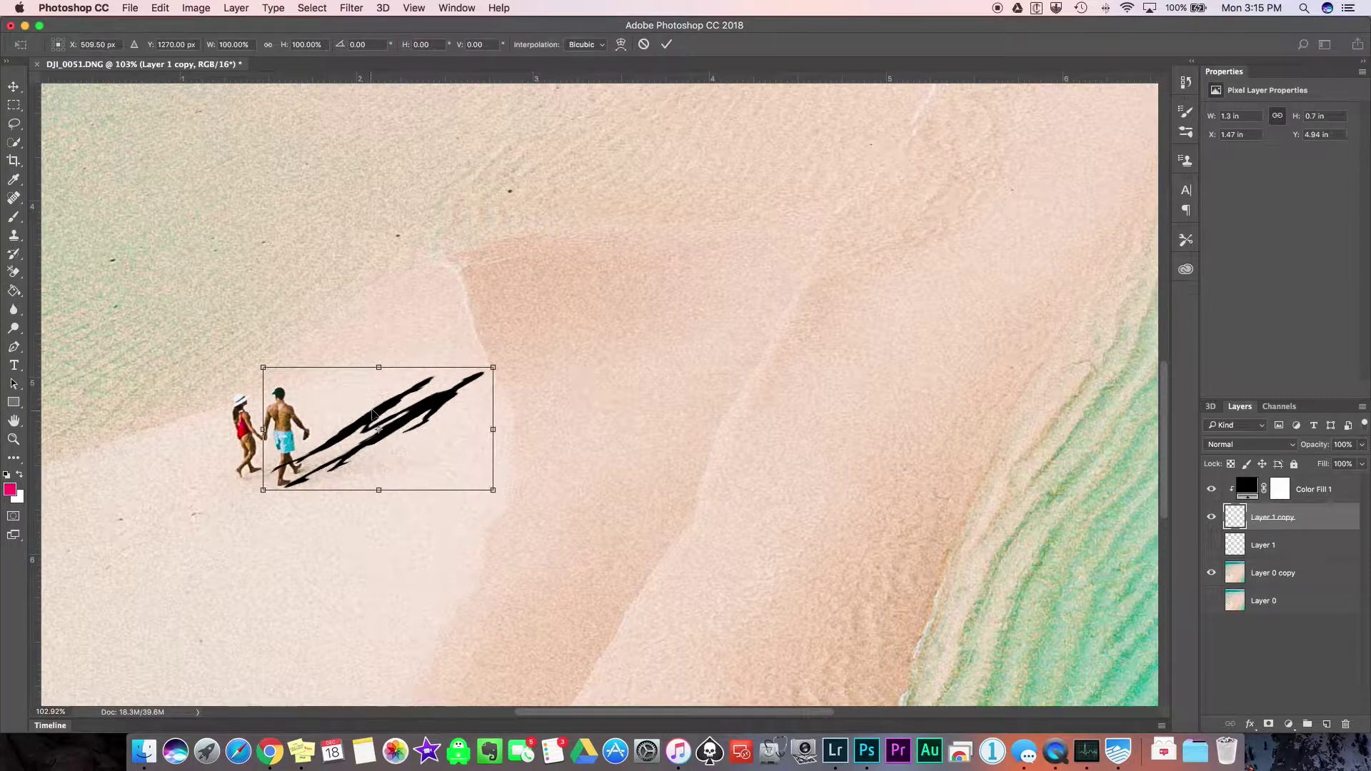
right_click(404, 409)
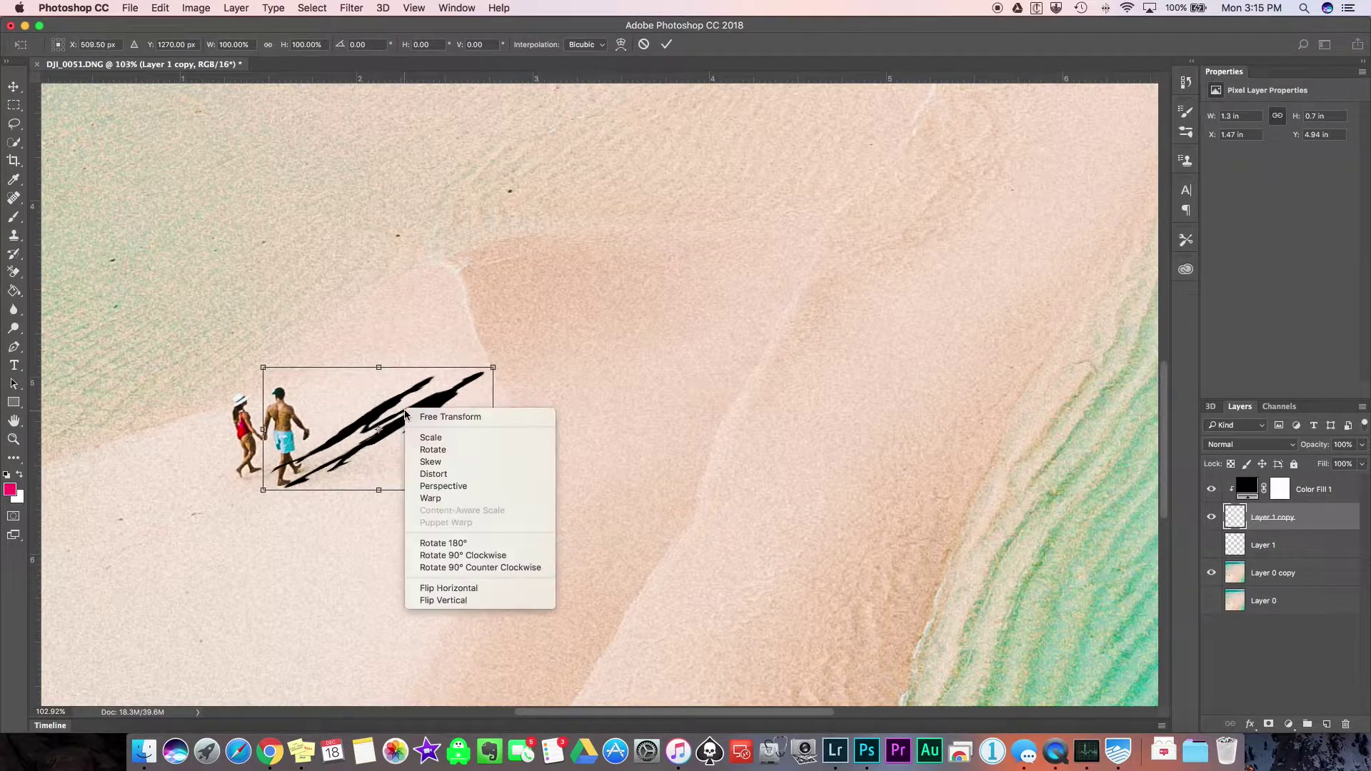
left_click(429, 463)
left_click_drag(263, 491, 237, 489)
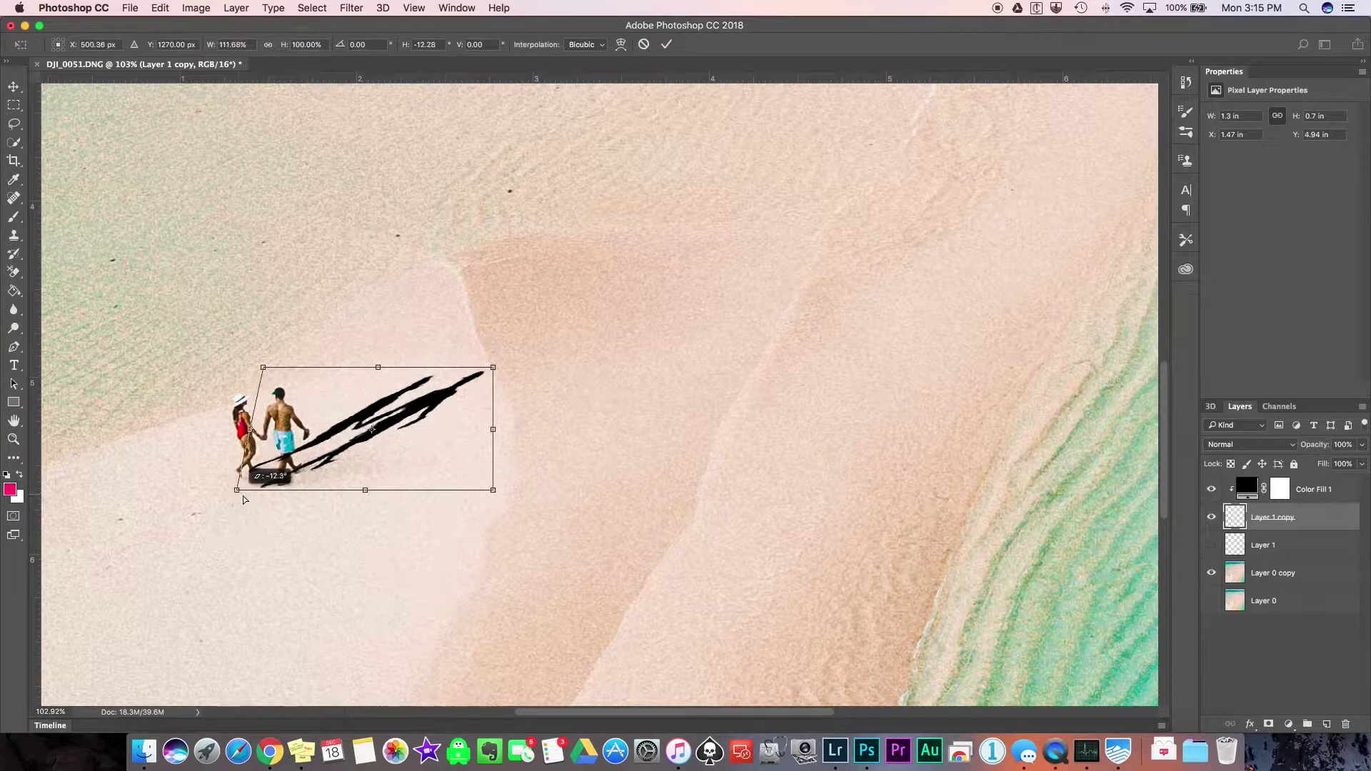
left_click_drag(363, 491, 378, 490)
left_click_drag(493, 369, 555, 369)
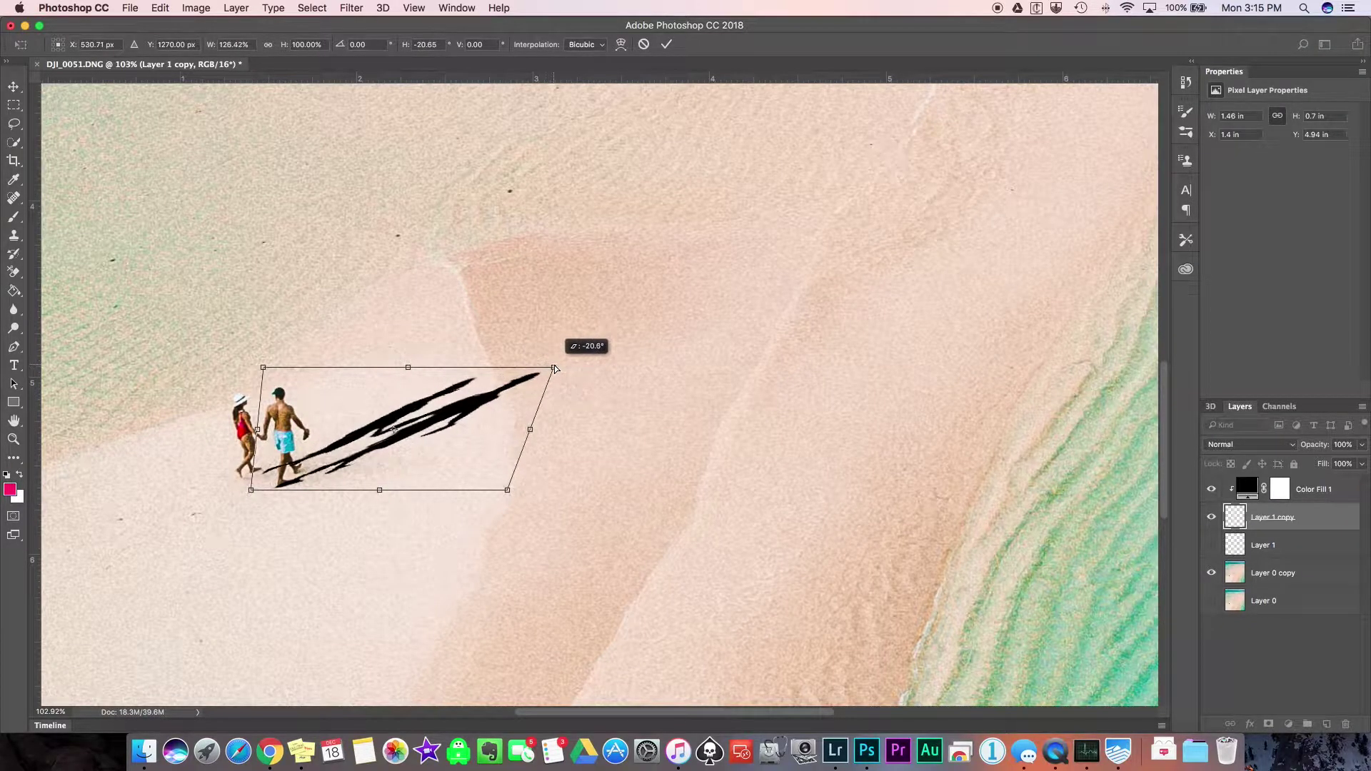
key("Return")
key("g")
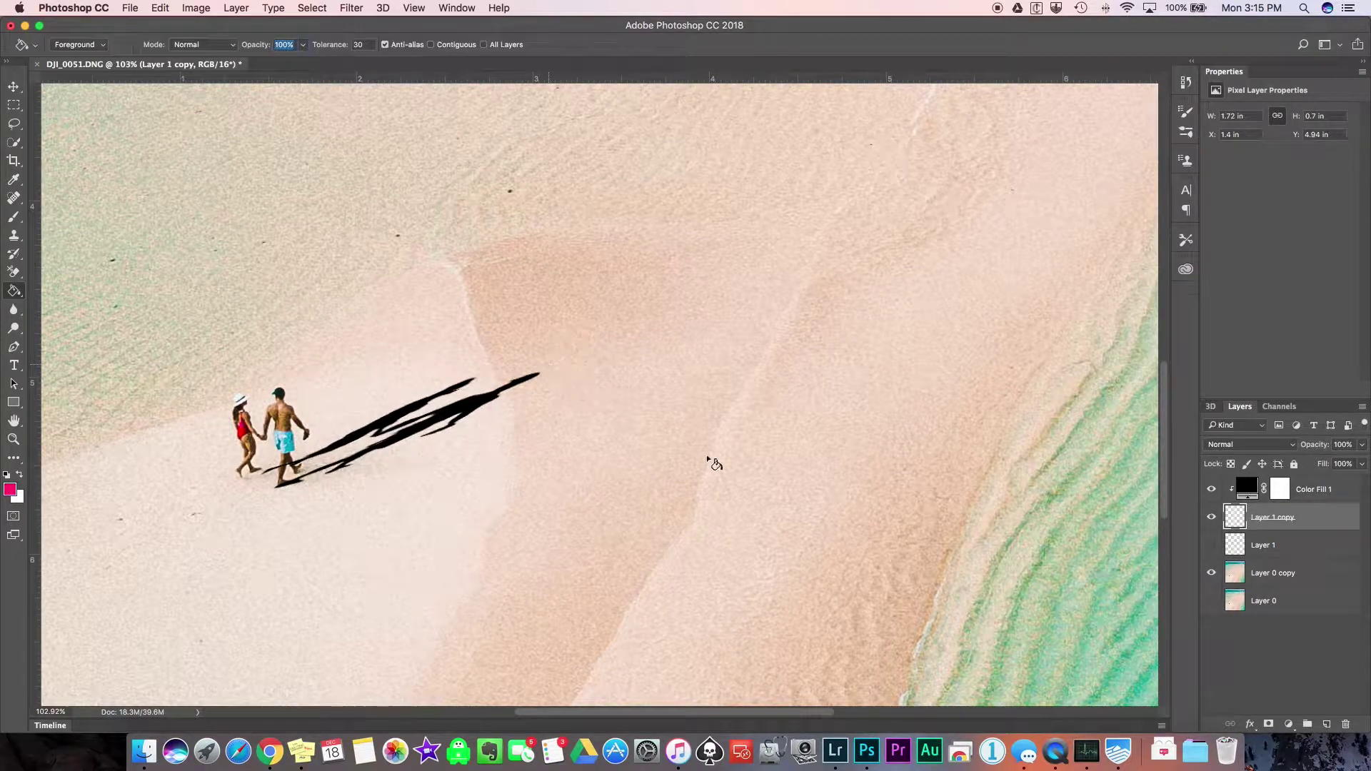
- Reorder the layers so the full-colour Layer 1 sits above Color Fill 1, comparing visibility along the way
left_click_drag(1236, 547, 1239, 505)
left_click(1212, 547)
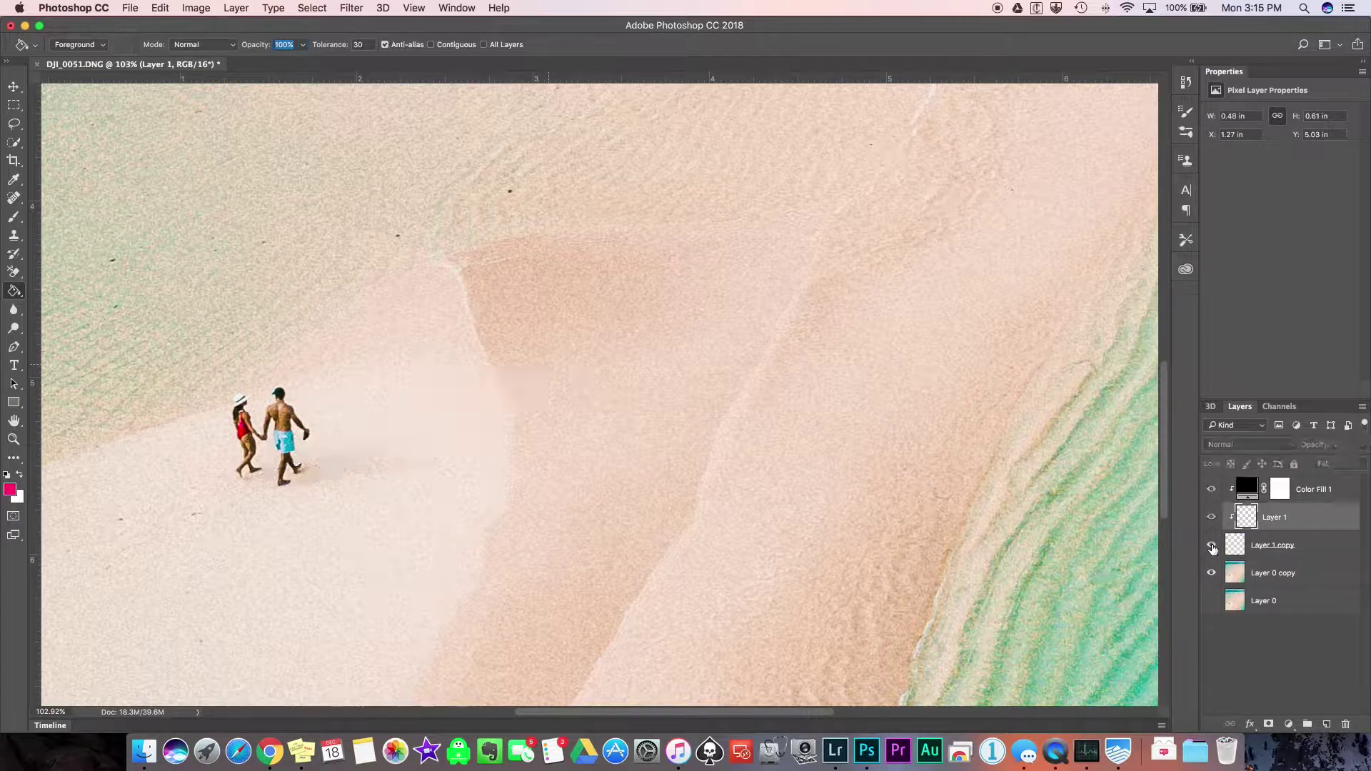
left_click(1212, 547)
left_click(1211, 547)
left_click(1212, 547)
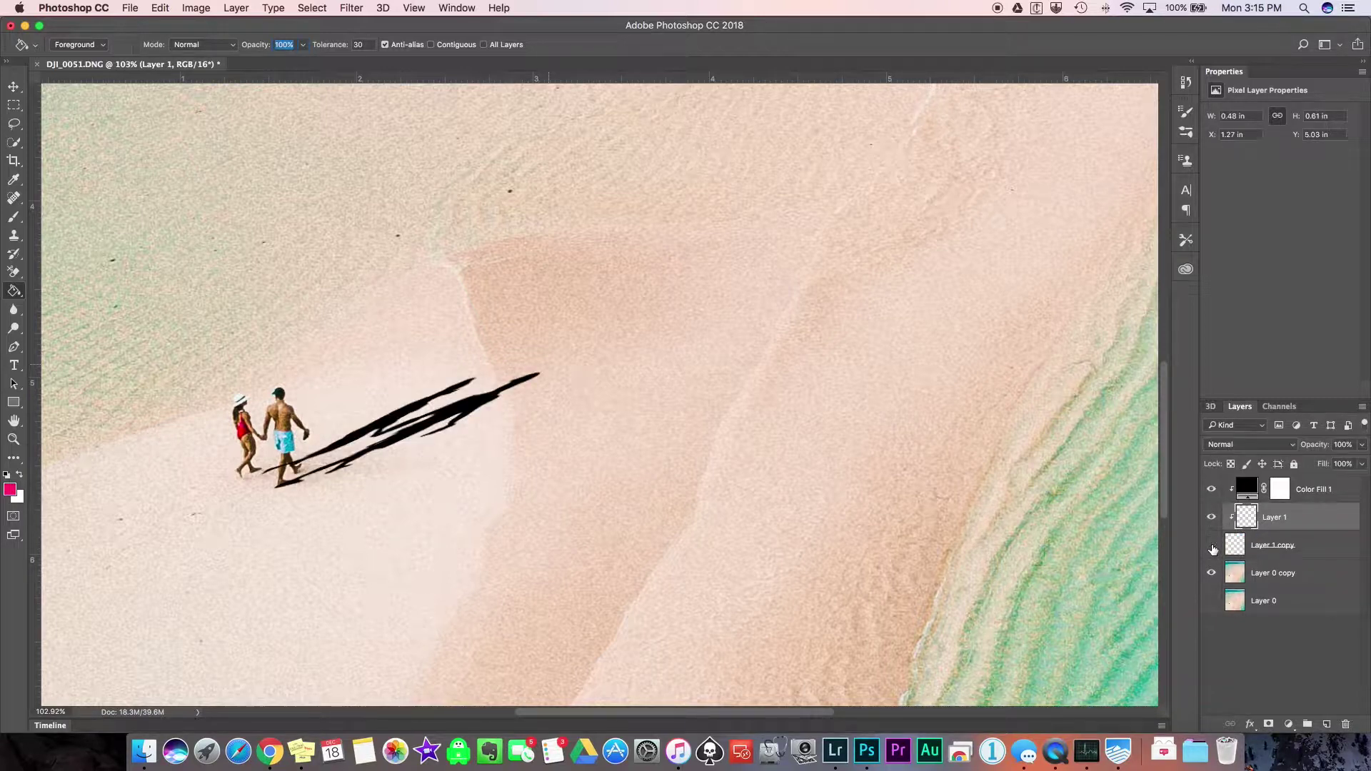
left_click(1212, 547)
left_click(1212, 547)
left_click(1211, 520)
left_click(1212, 520)
left_click_drag(1308, 493, 1305, 532)
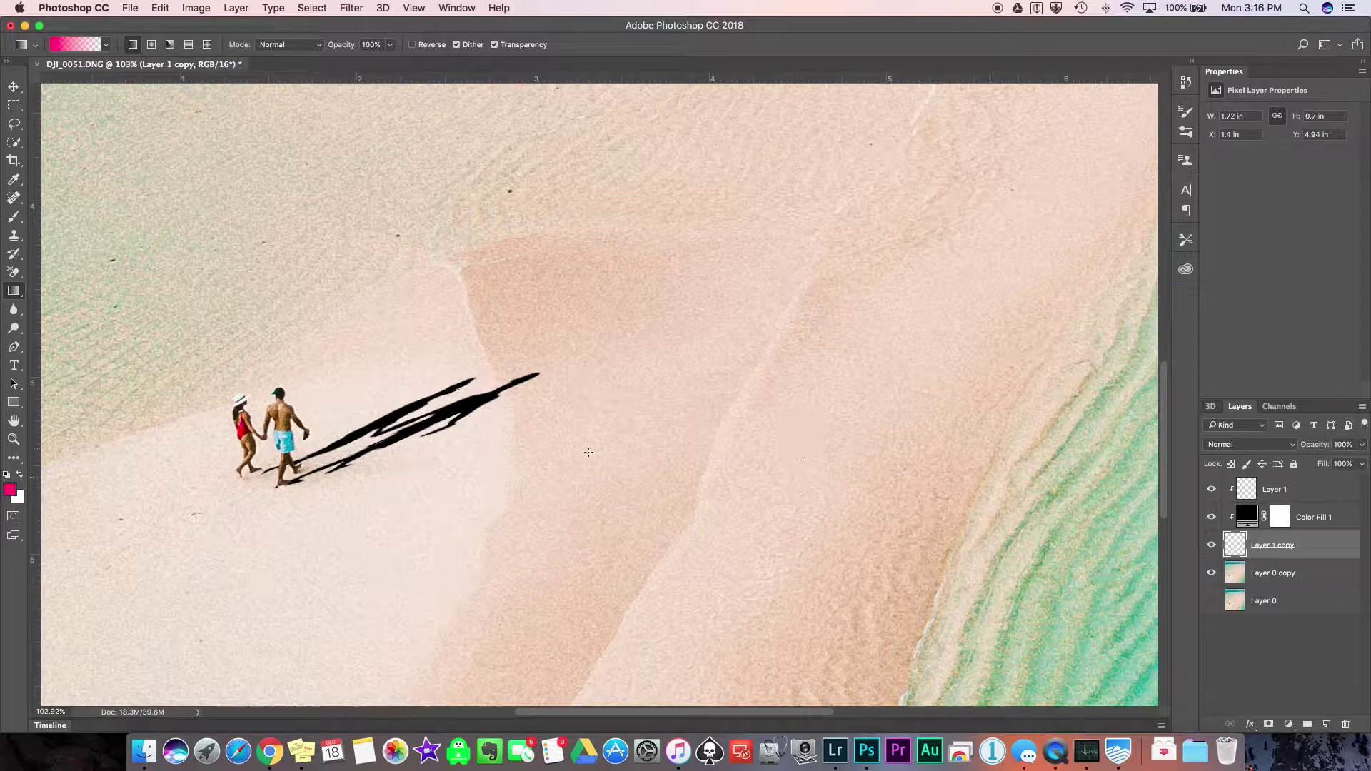
left_click(352, 8)
- Apply a Motion Blur of 45° angle and 10 px distance to the shadow, then add a layer mask
mouse_move(386, 182)
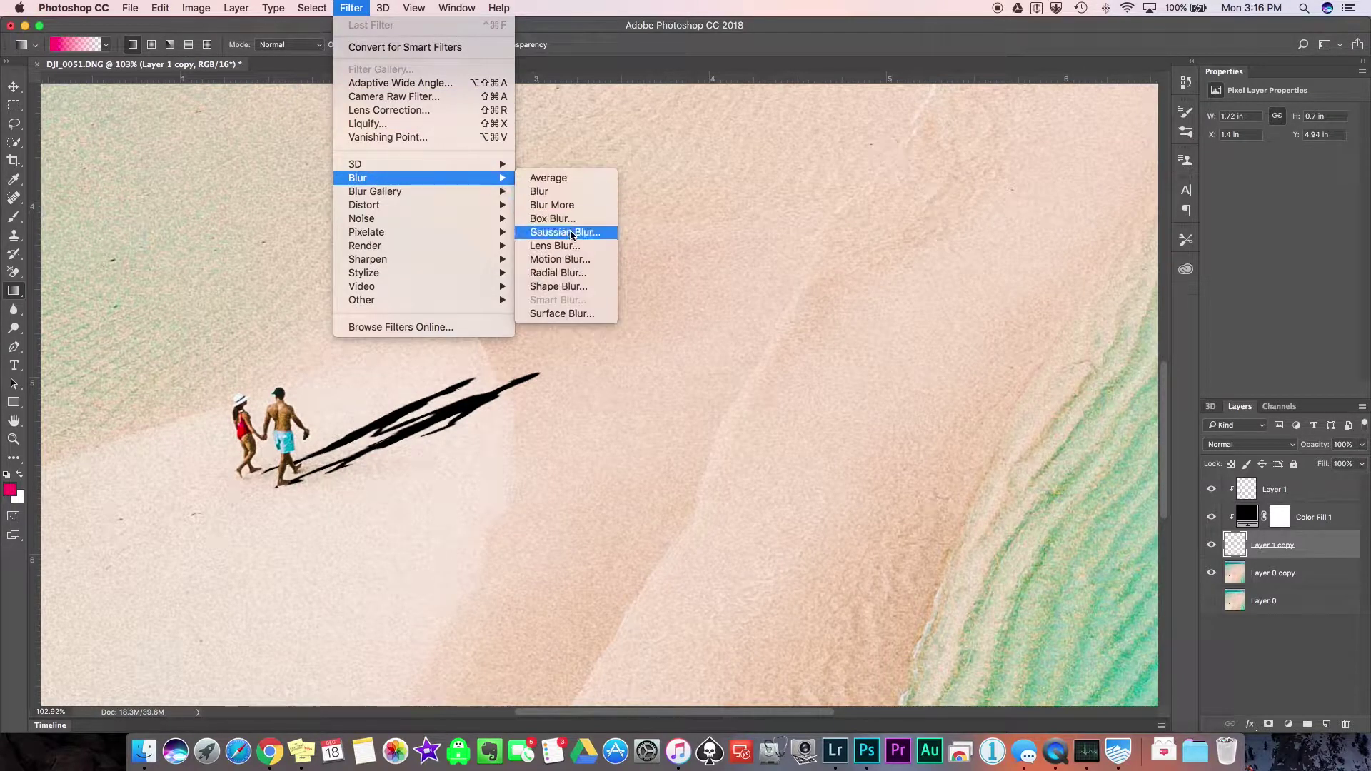
left_click(557, 260)
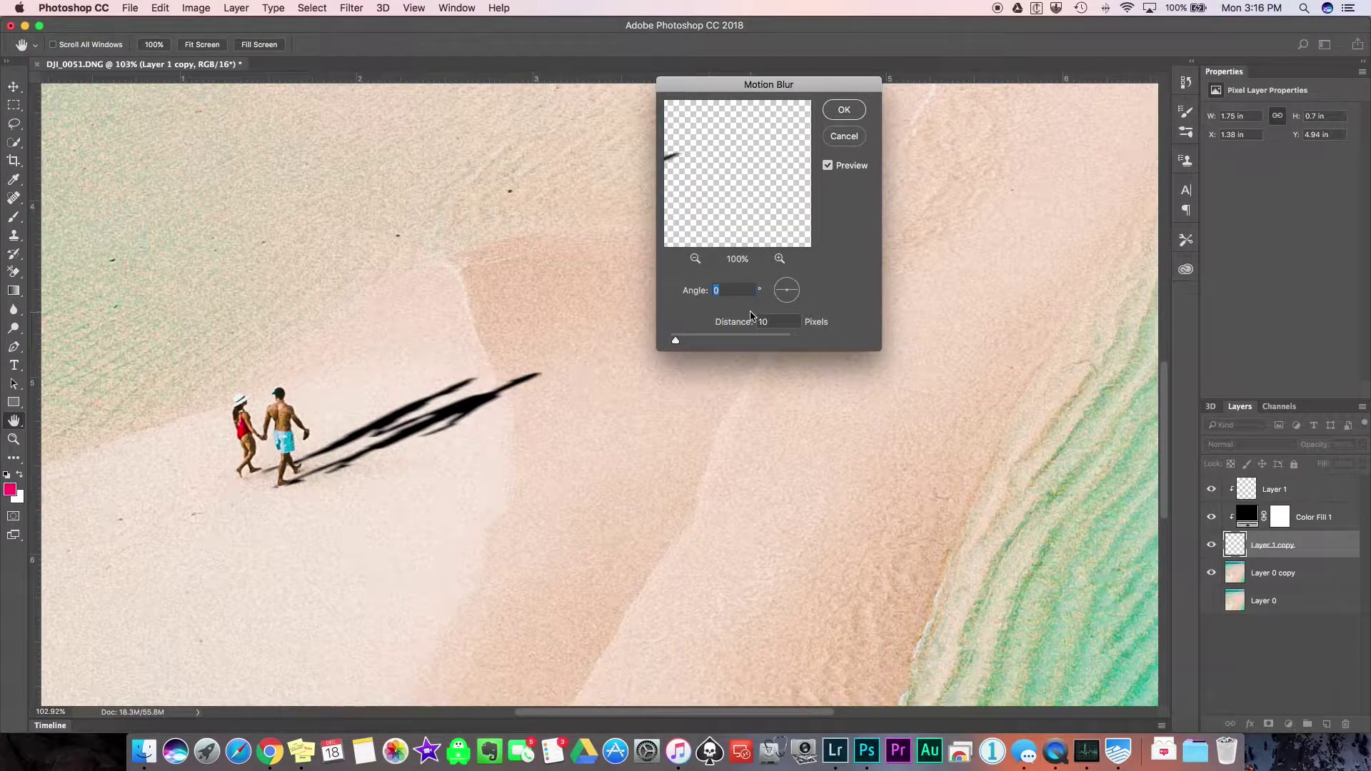
left_click_drag(786, 301, 801, 283)
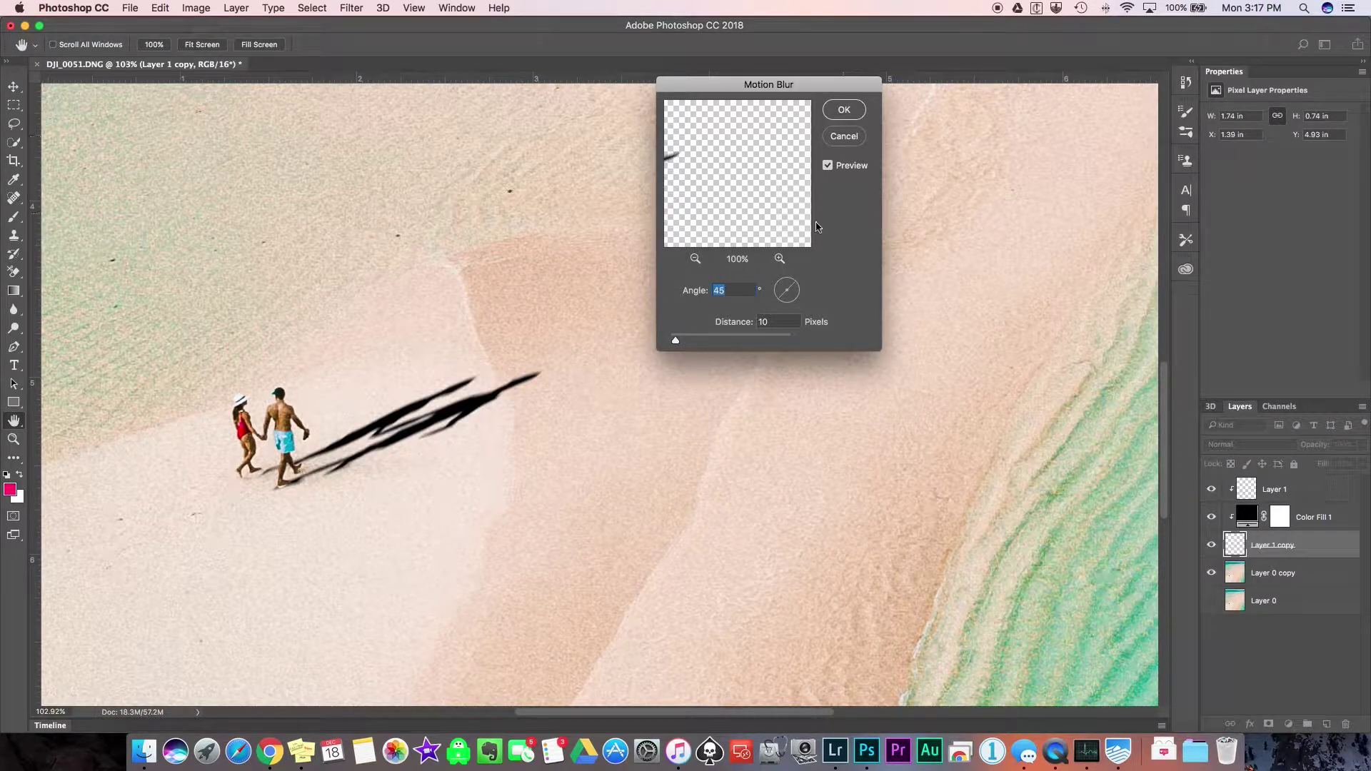
key("Return")
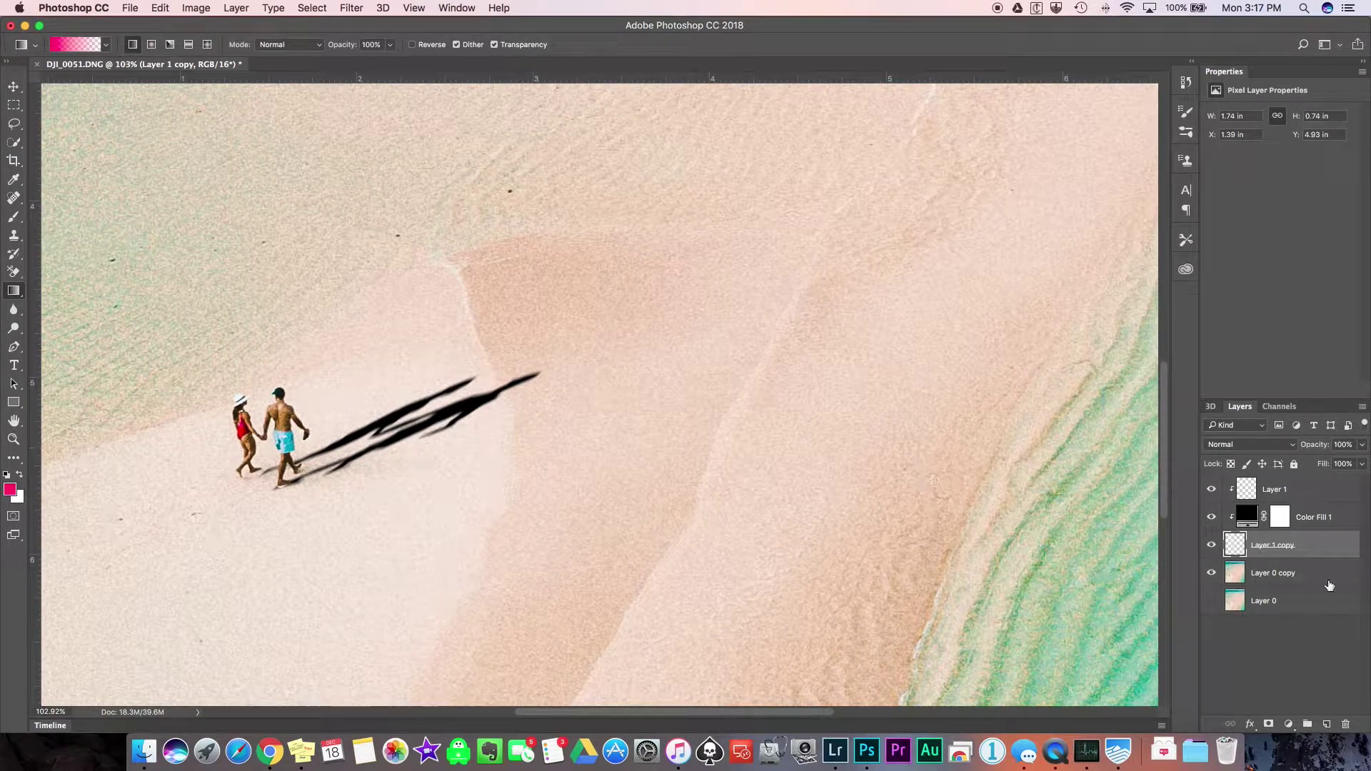
left_click(1269, 724)
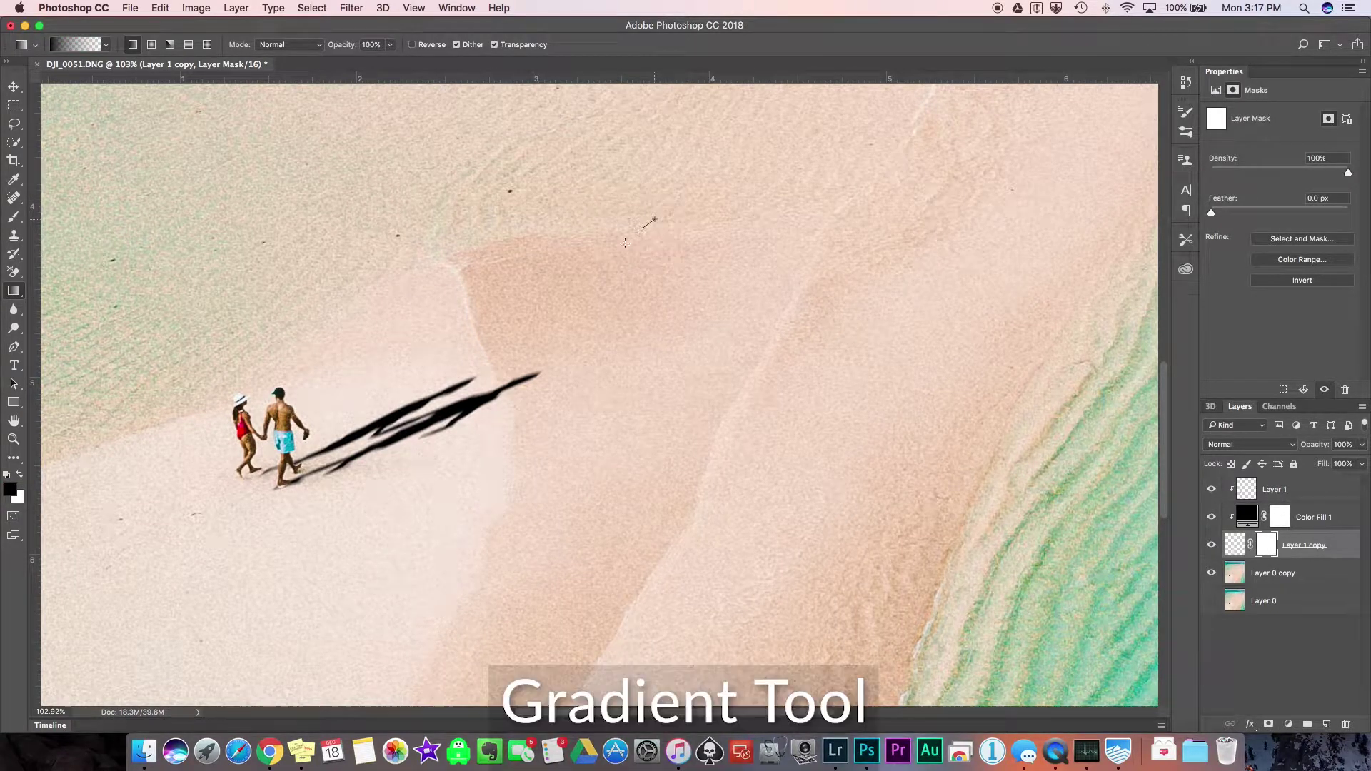
- Fill the shadow's mask with an 83% opacity gradient running from the far tip toward the feet
left_click_drag(655, 219, 232, 528)
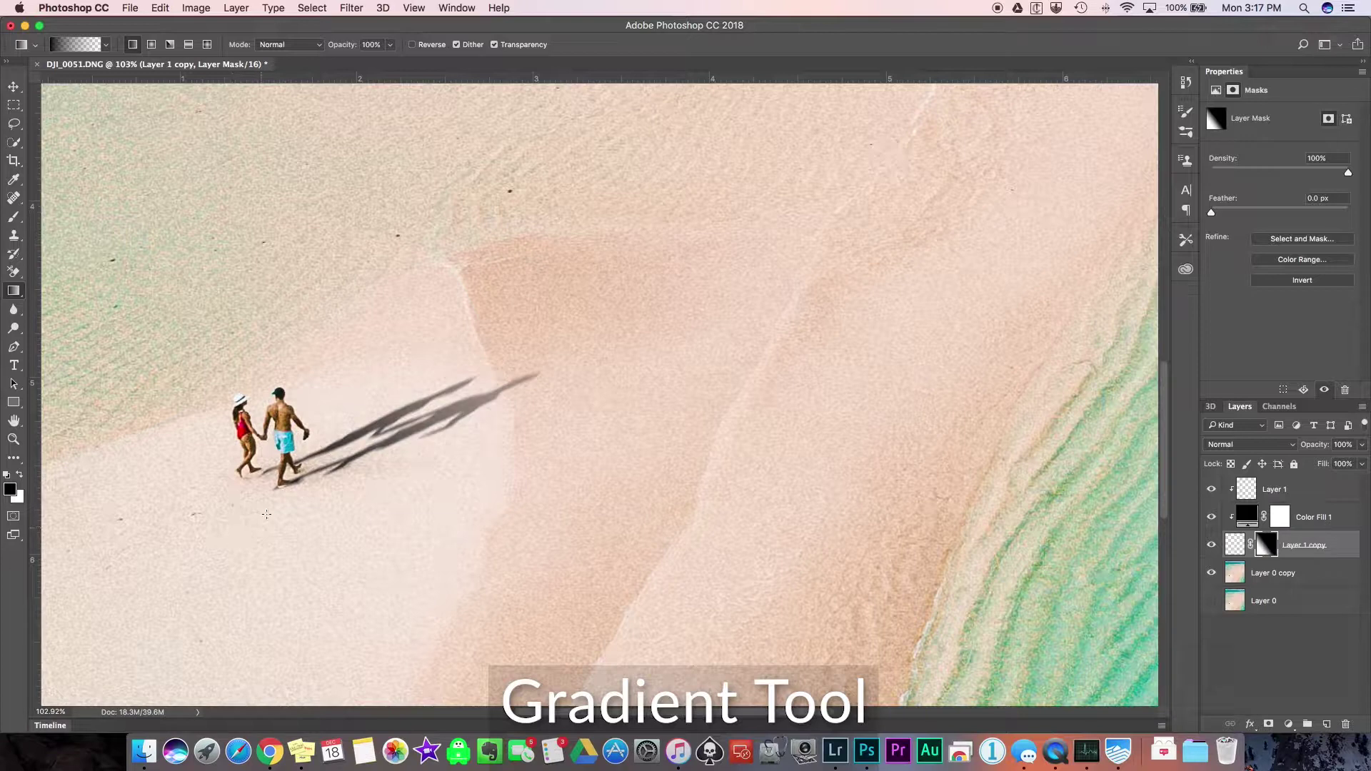
key("super+z")
left_click(390, 44)
left_click_drag(392, 63, 379, 64)
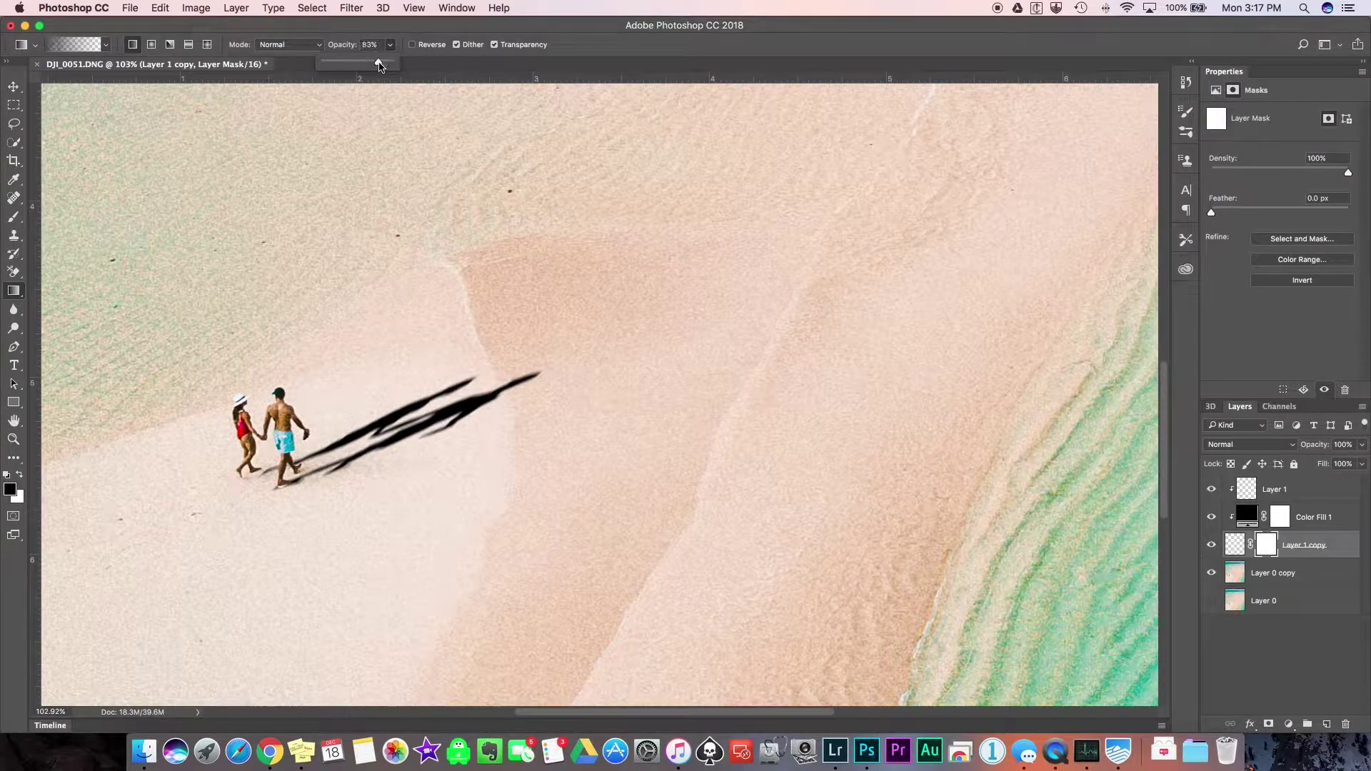
left_click_drag(609, 237, 315, 508)
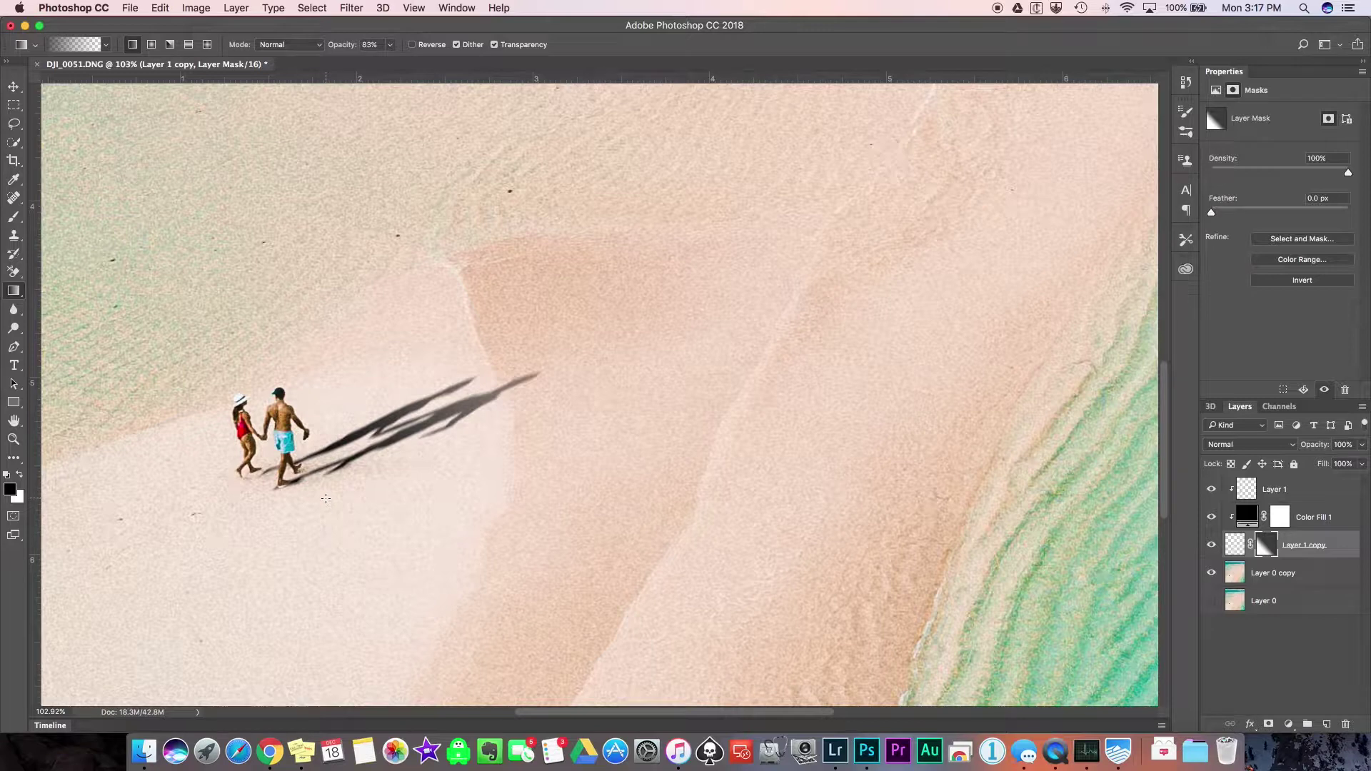
left_click(1211, 574)
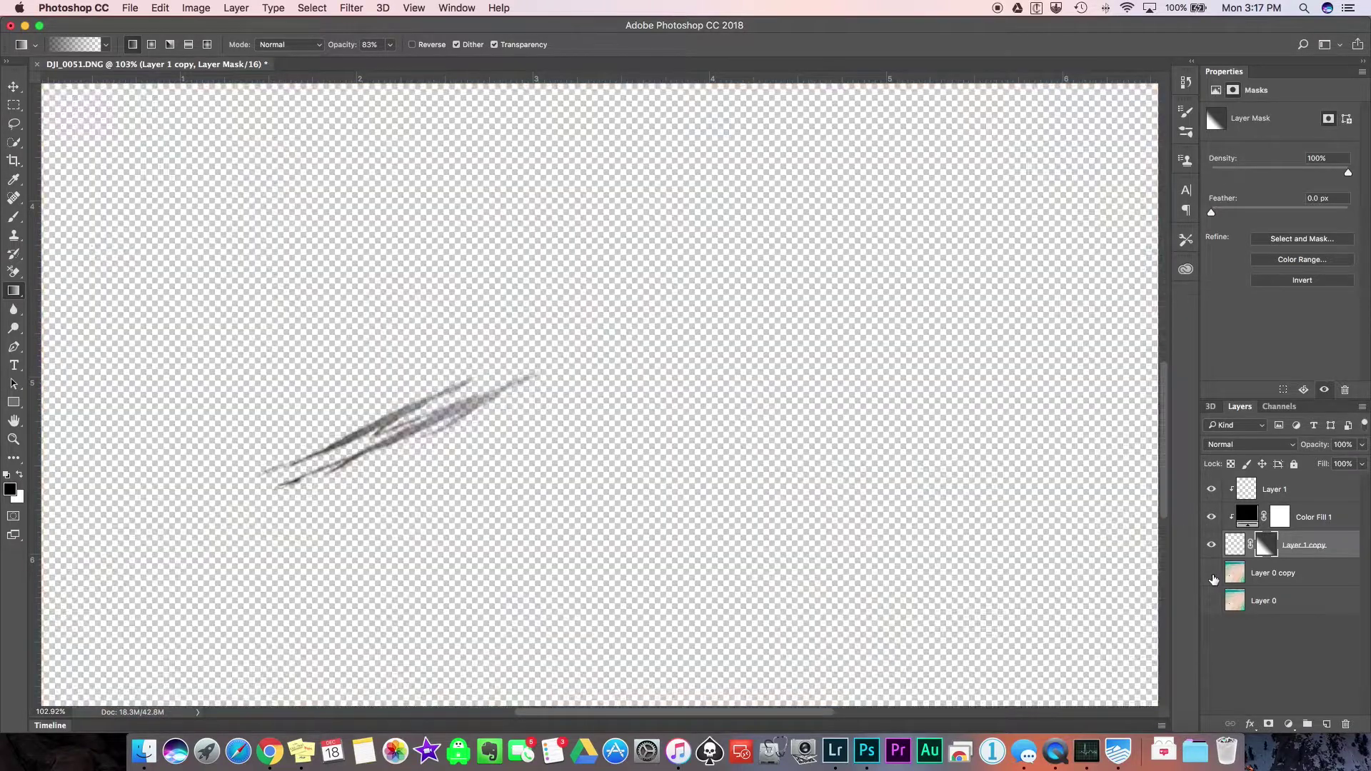
left_click(1212, 573)
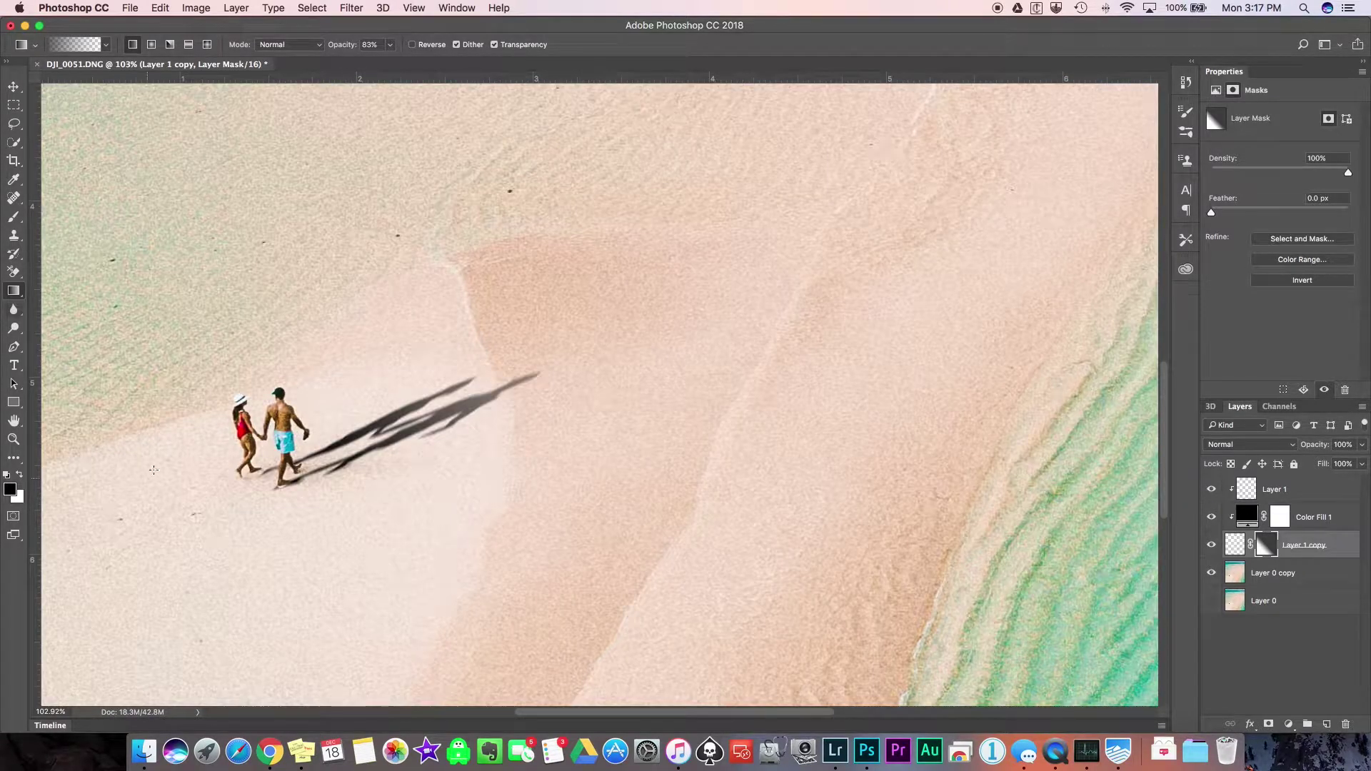
- Zoom in and set the Eraser to 34% opacity and 100% flow on the shadow layer's pixels
scroll(195, 472, "up", 5)
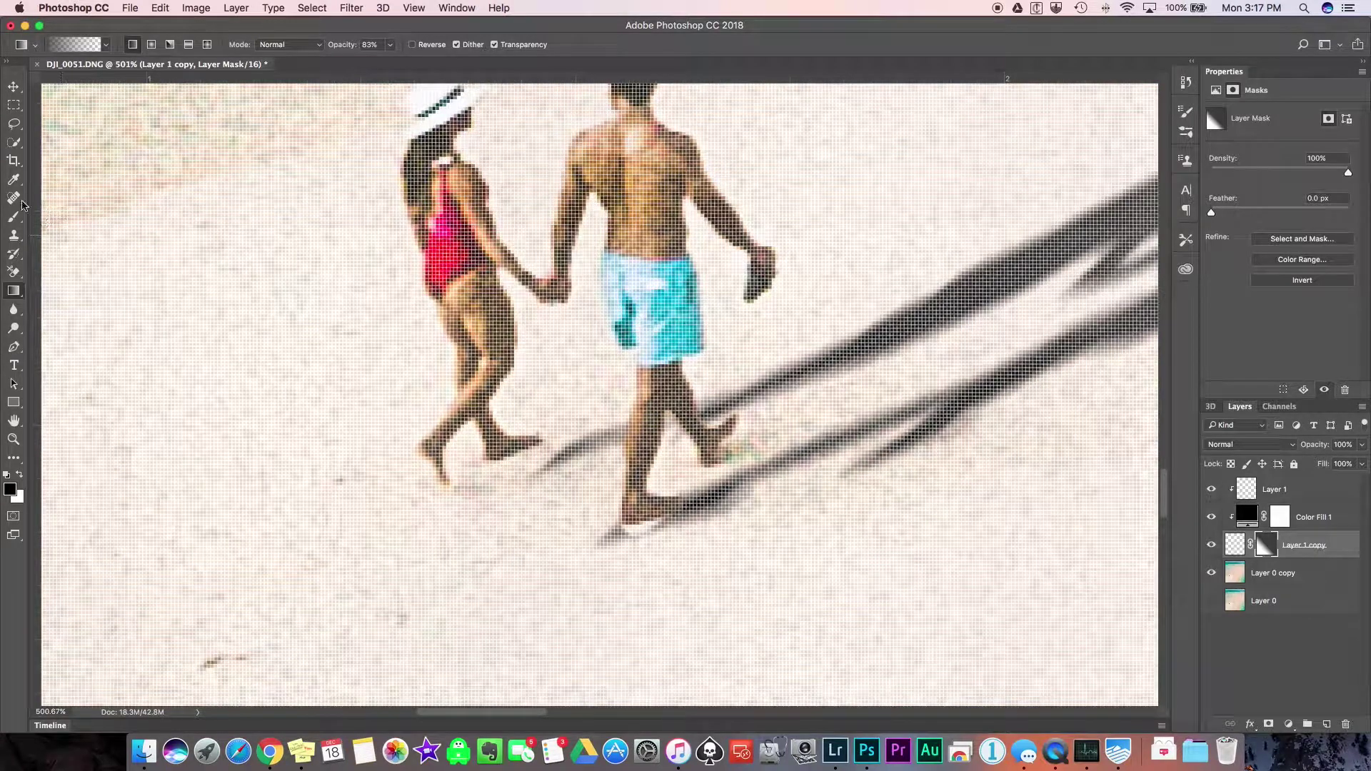
left_click(16, 274)
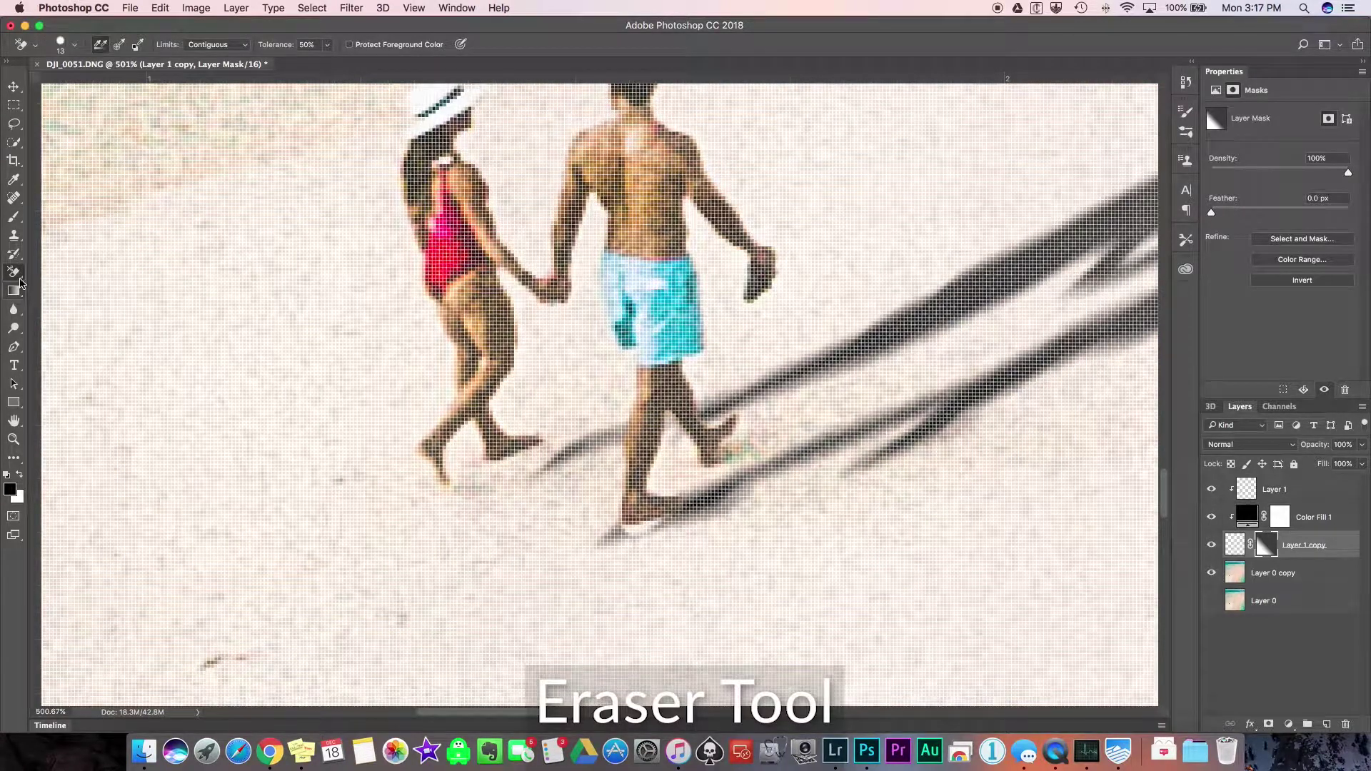
left_click_drag(21, 282, 64, 270)
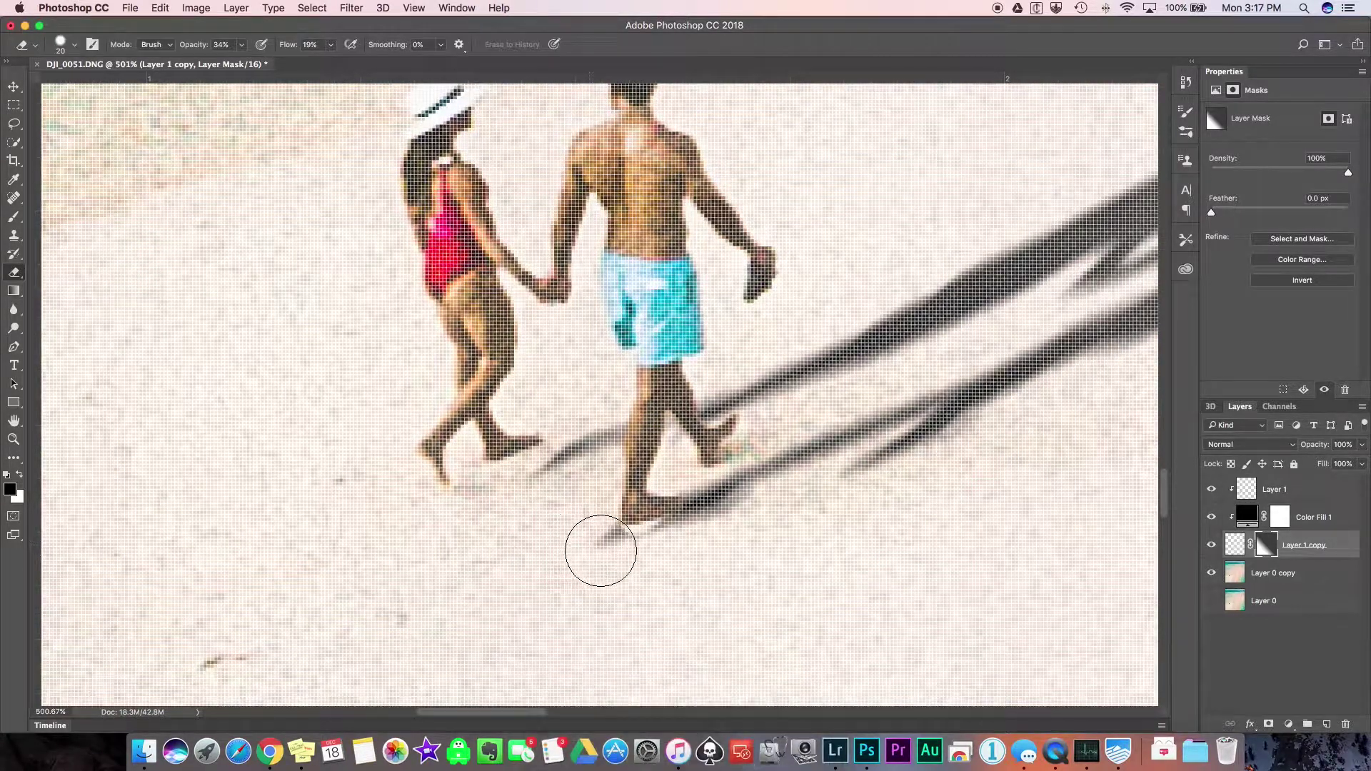
key("super+2")
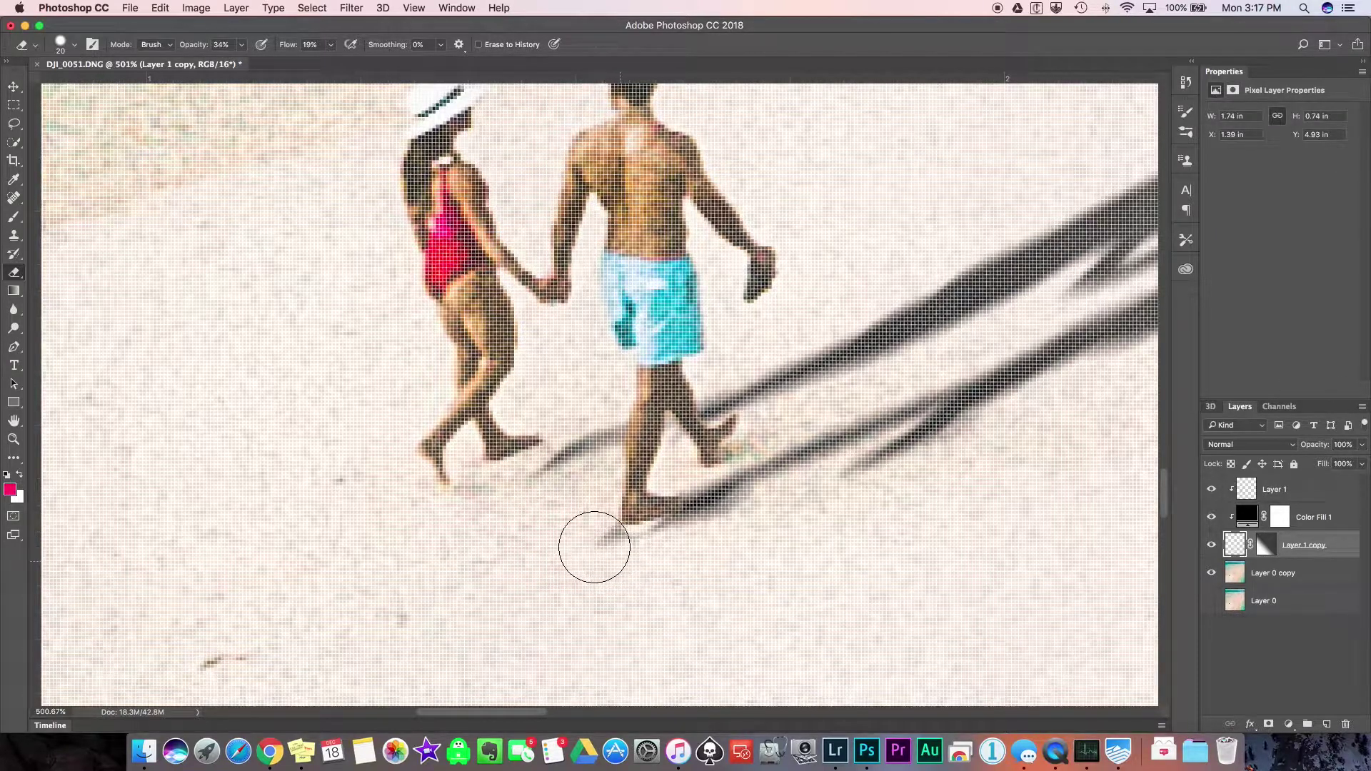
left_click(332, 44)
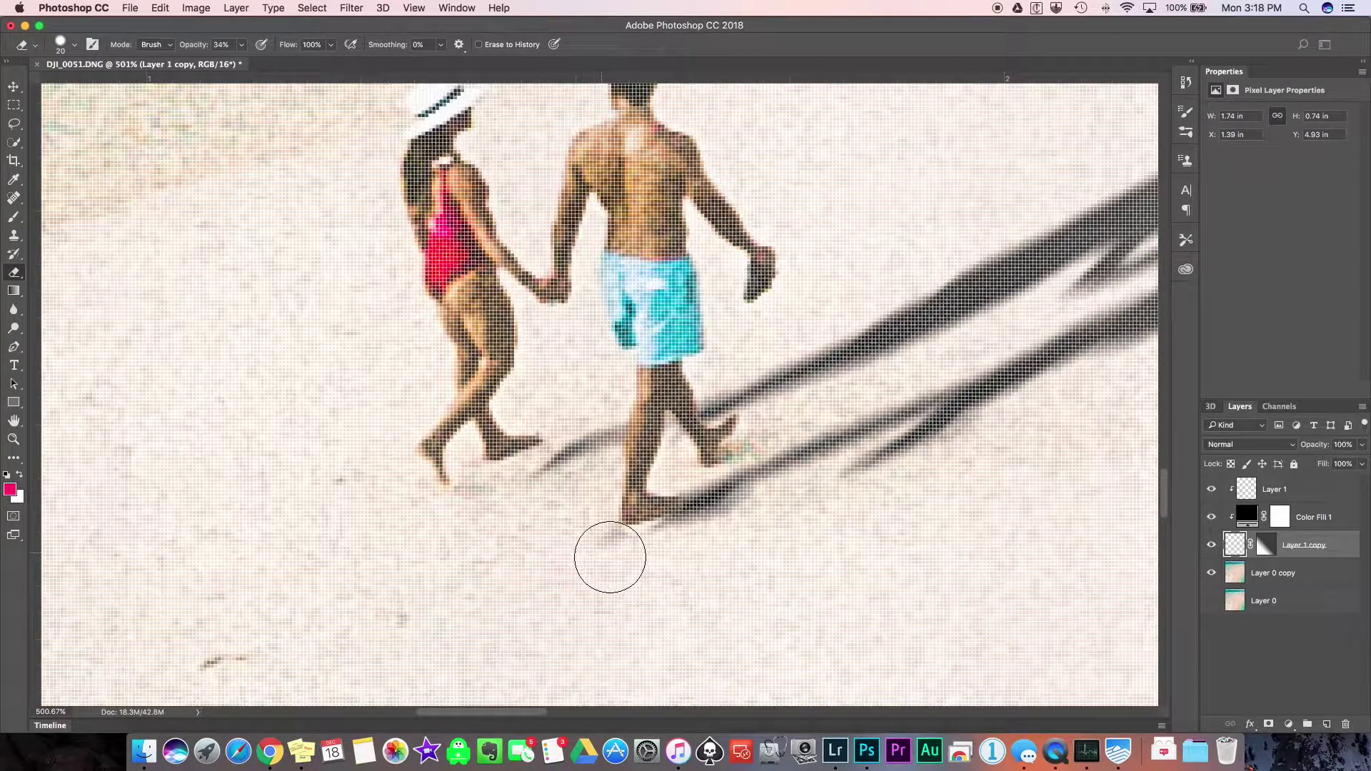
scroll(722, 569, "down", 10)
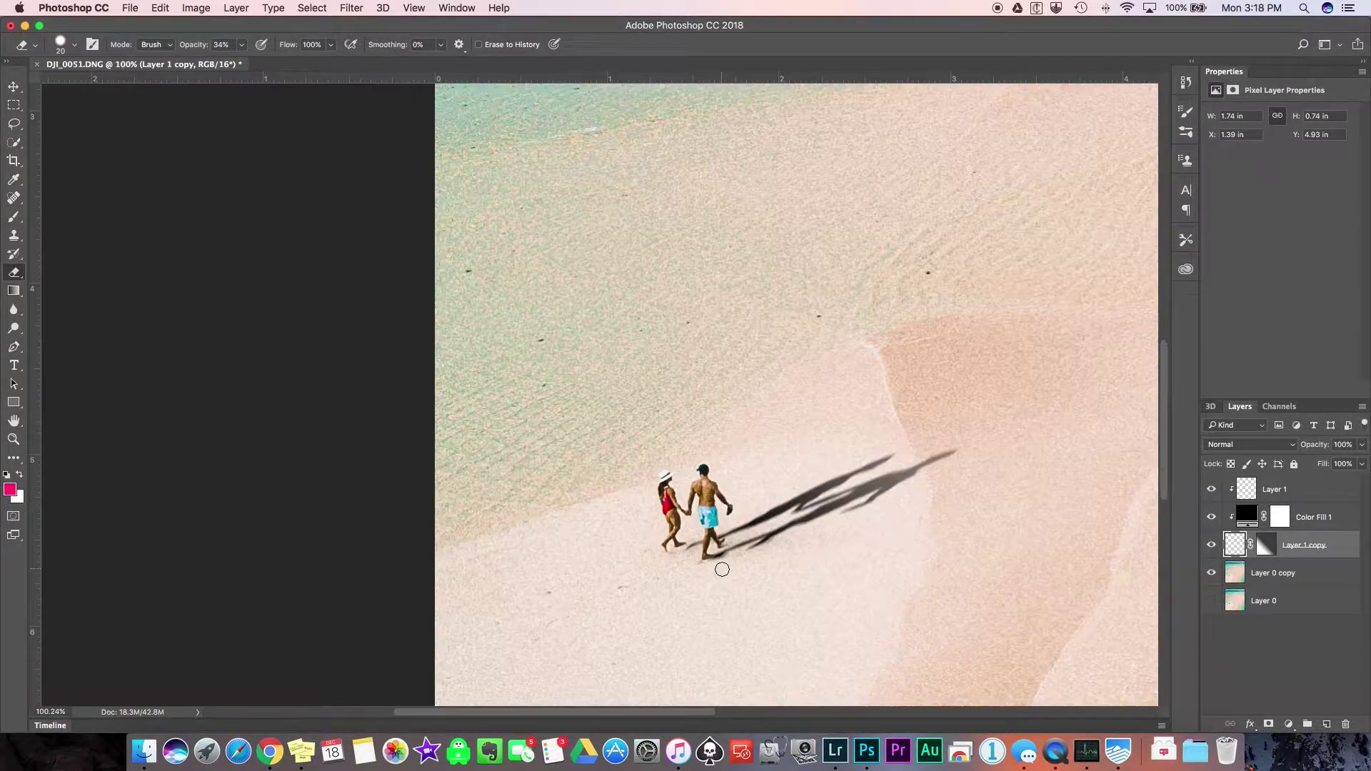